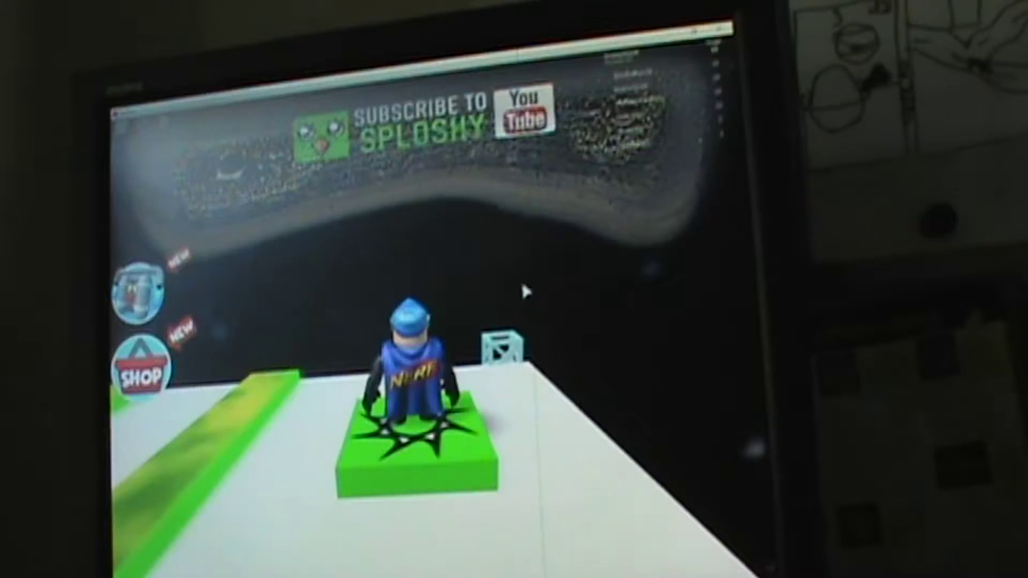
- Cross the platforms, climb the ladder tower through the hatch, and reach the long bridge
{"action": "key", "text": "w"}
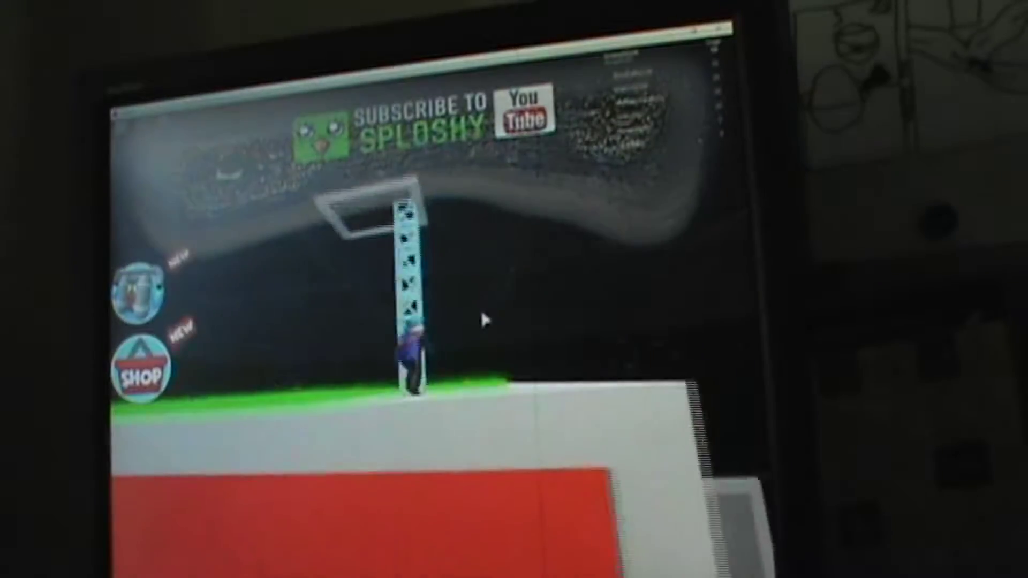
{"action": "key", "text": "w"}
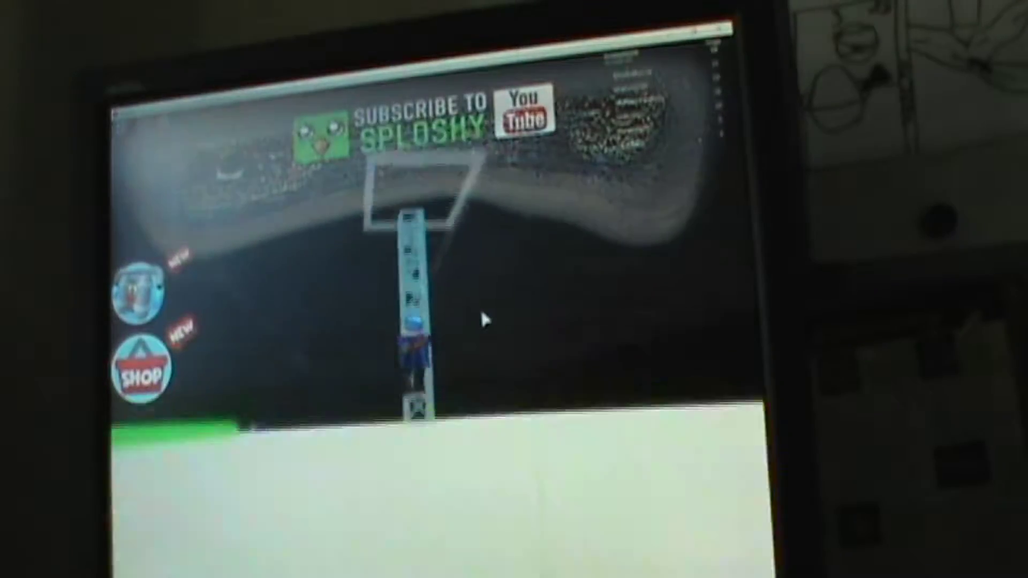
{"action": "key", "text": "w"}
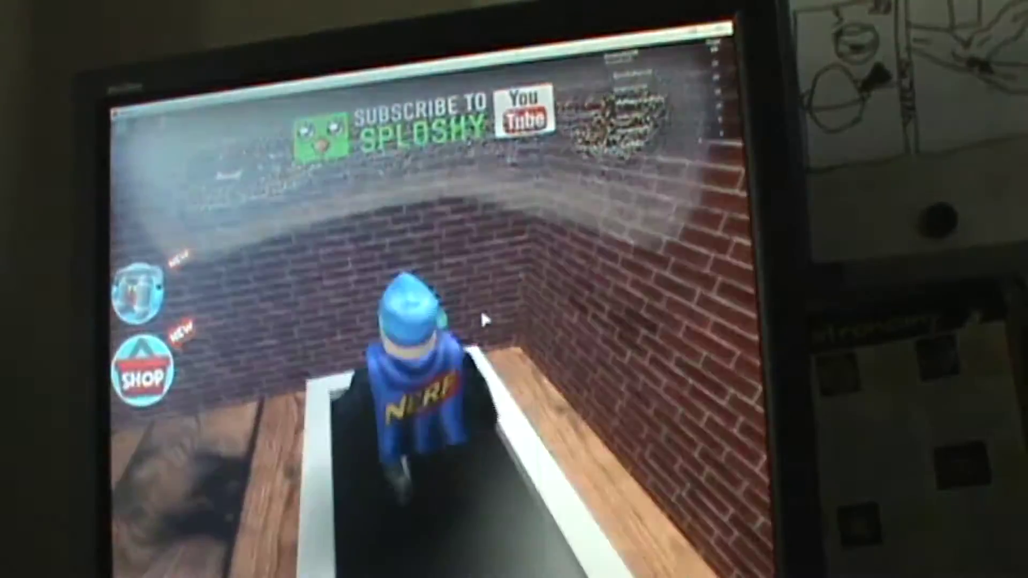
{"action": "key", "text": "w"}
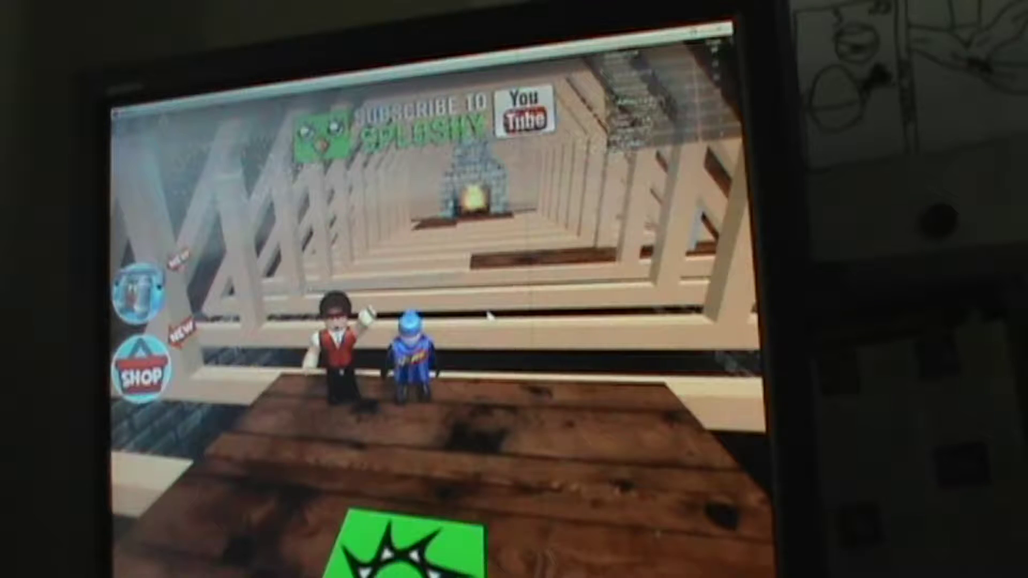
{"action": "key", "text": "w"}
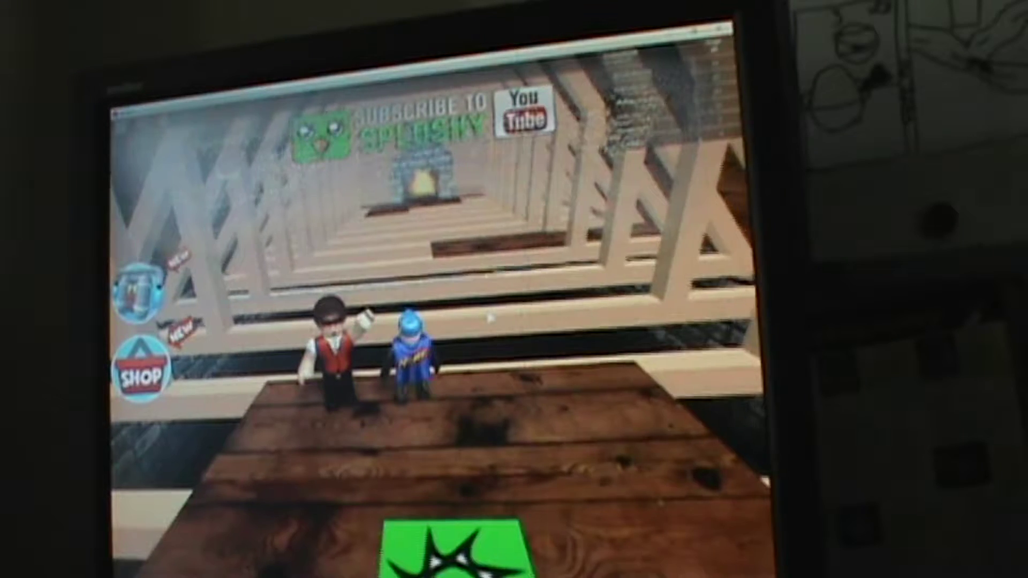
{"action": "key", "text": "w"}
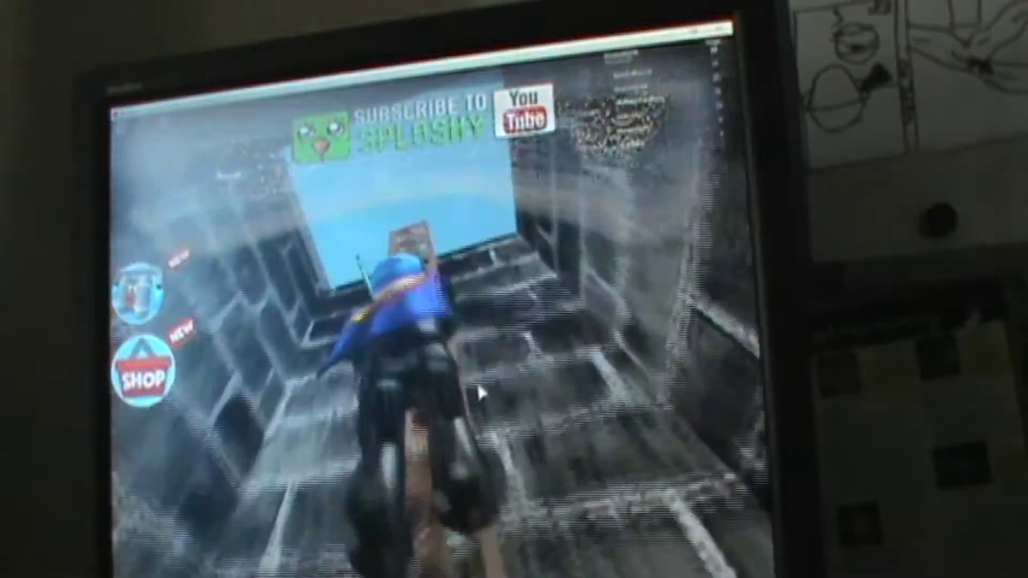
{"action": "scroll", "coordinate": [481, 394], "scroll_direction": "down", "scroll_amount": 5}
{"action": "scroll", "coordinate": [481, 394], "scroll_direction": "down", "scroll_amount": 5}
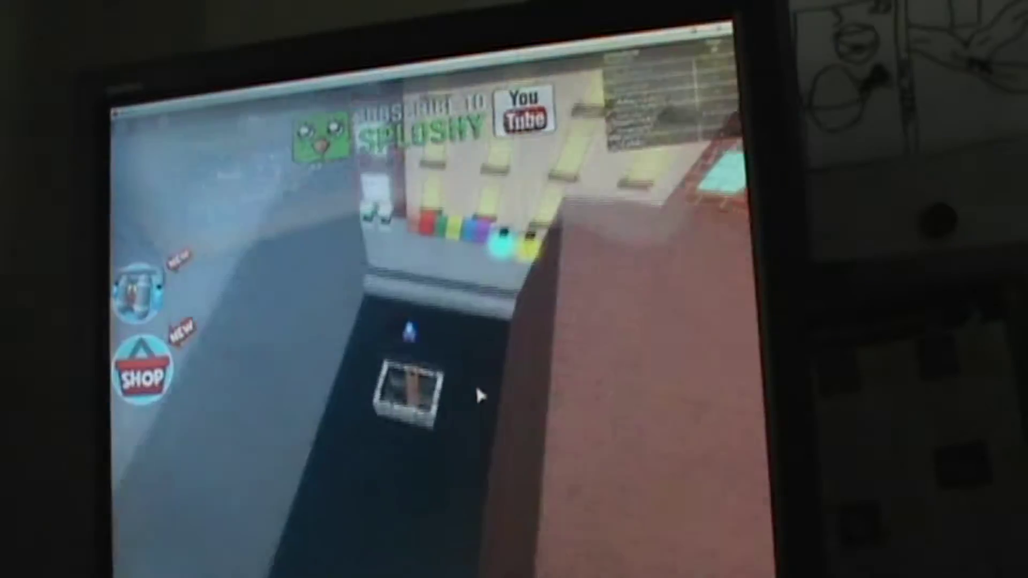
- Look around at street level, spot the other player, and walk onto the yellow pad
{"action": "left_click_drag", "start_coordinate": [474, 381], "coordinate": [468, 336]}
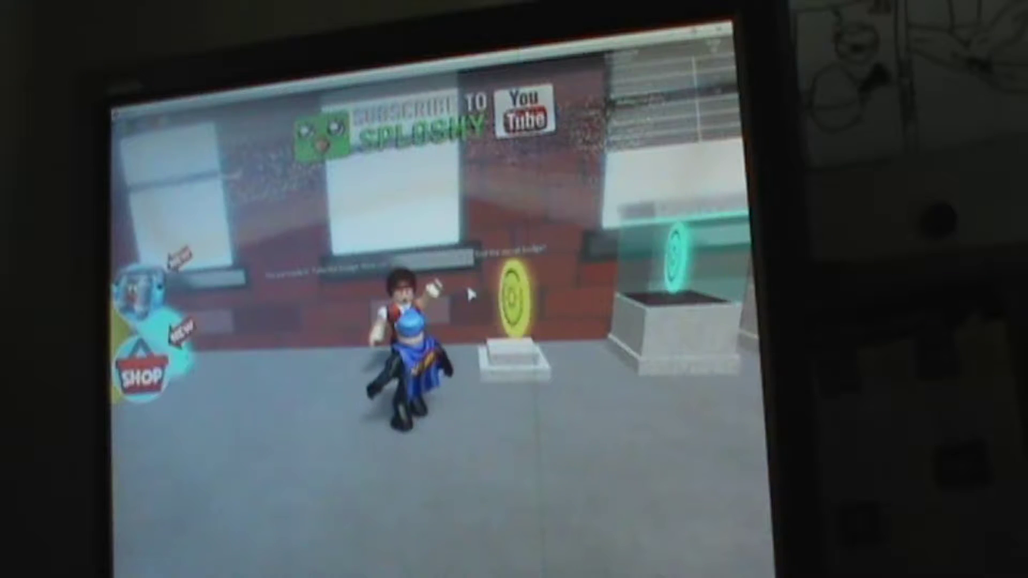
{"action": "left_click_drag", "start_coordinate": [473, 293], "coordinate": [474, 289]}
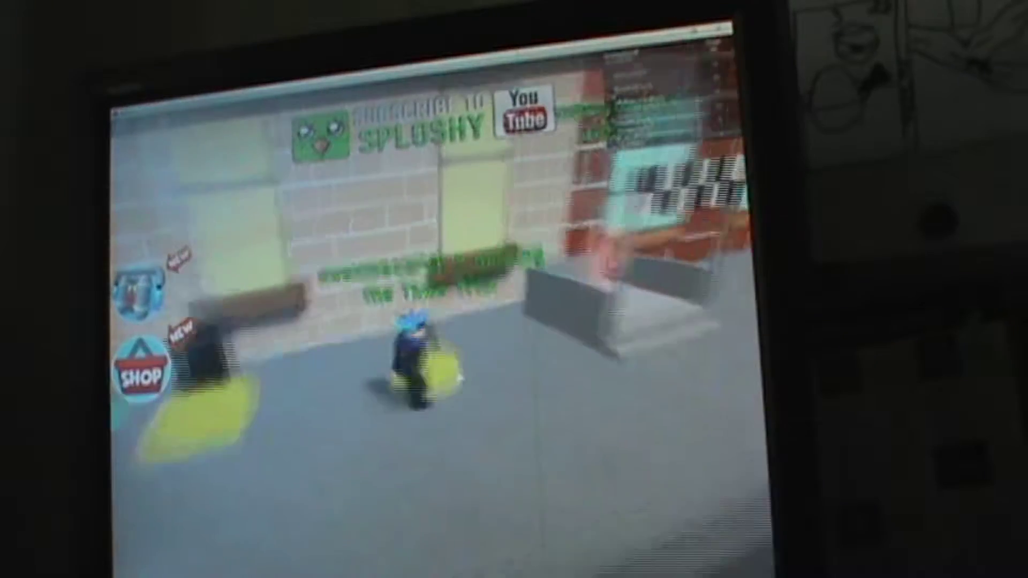
{"action": "key", "text": "w"}
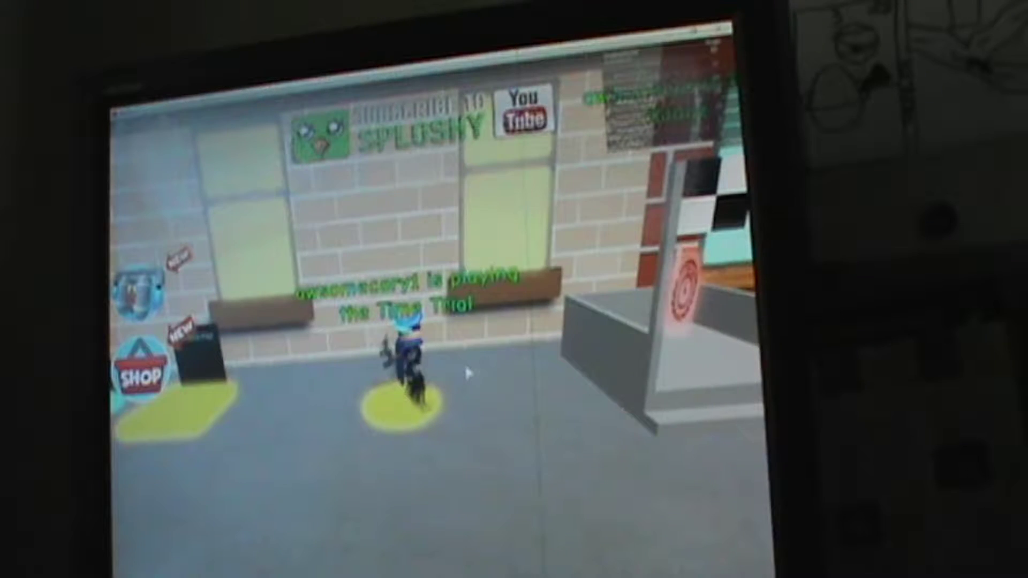
{"action": "key", "text": "Right"}
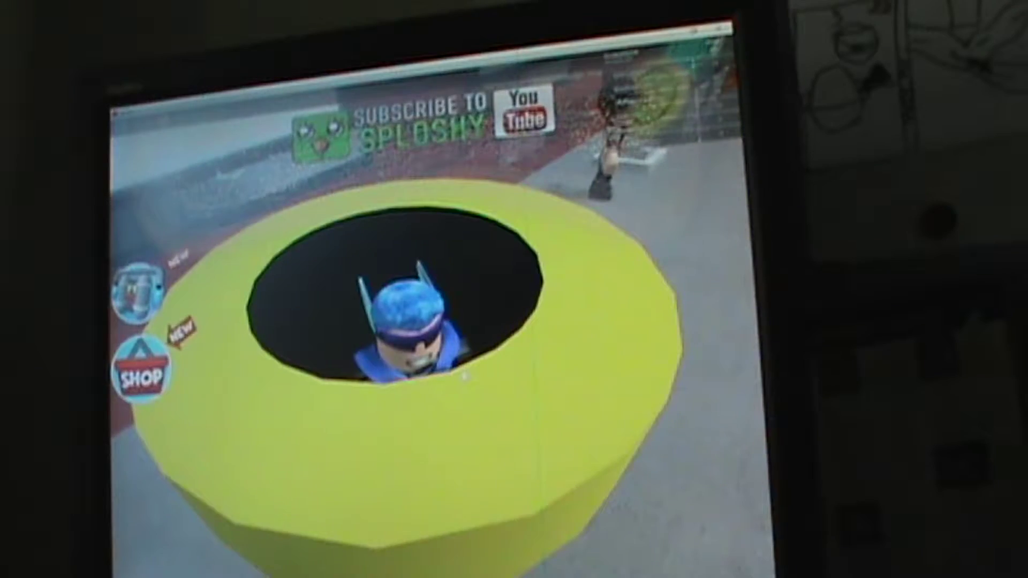
{"action": "scroll", "coordinate": [418, 322], "scroll_direction": "down", "scroll_amount": 3}
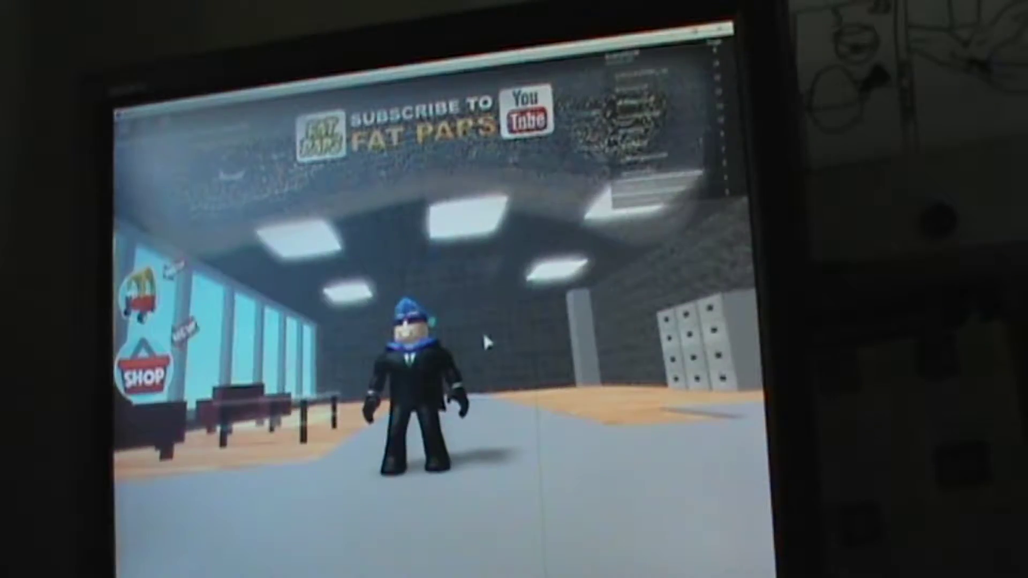
- Run across the lobby and courtyard, past the car, to the building wall
{"action": "key", "text": "a"}
{"action": "key", "text": "s"}
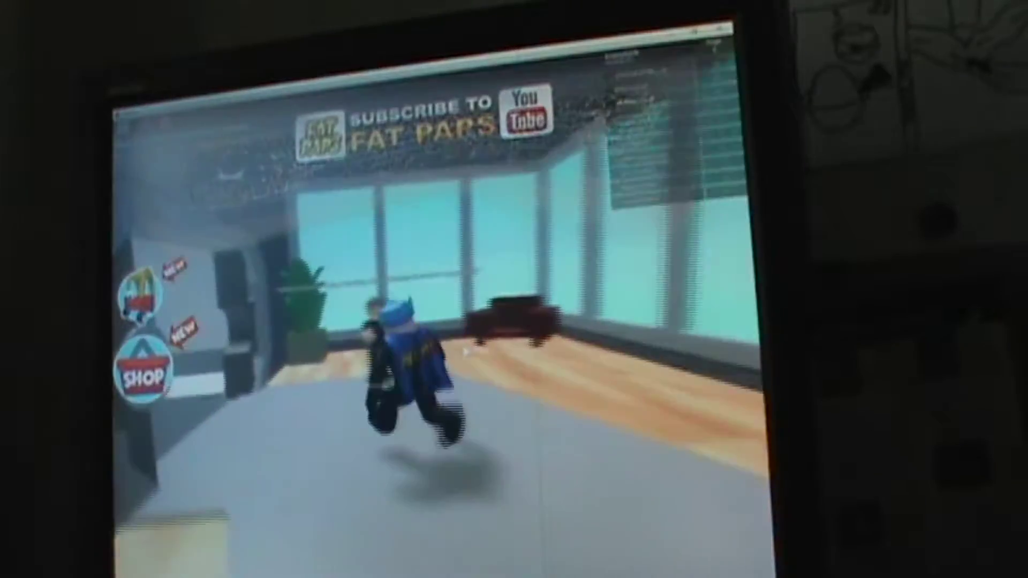
{"action": "key", "text": "w"}
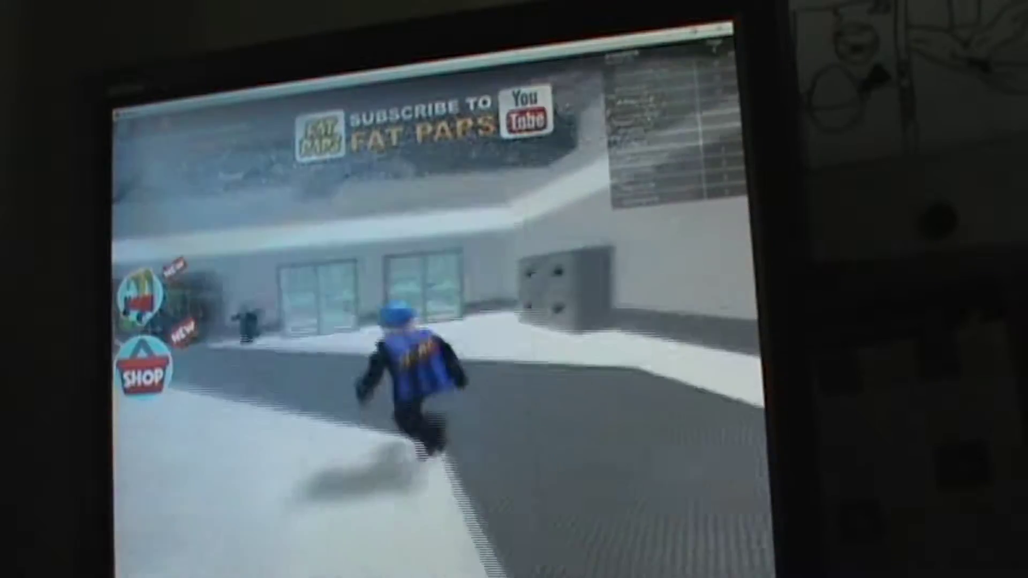
{"action": "key", "text": "w"}
{"action": "key", "text": "w"}
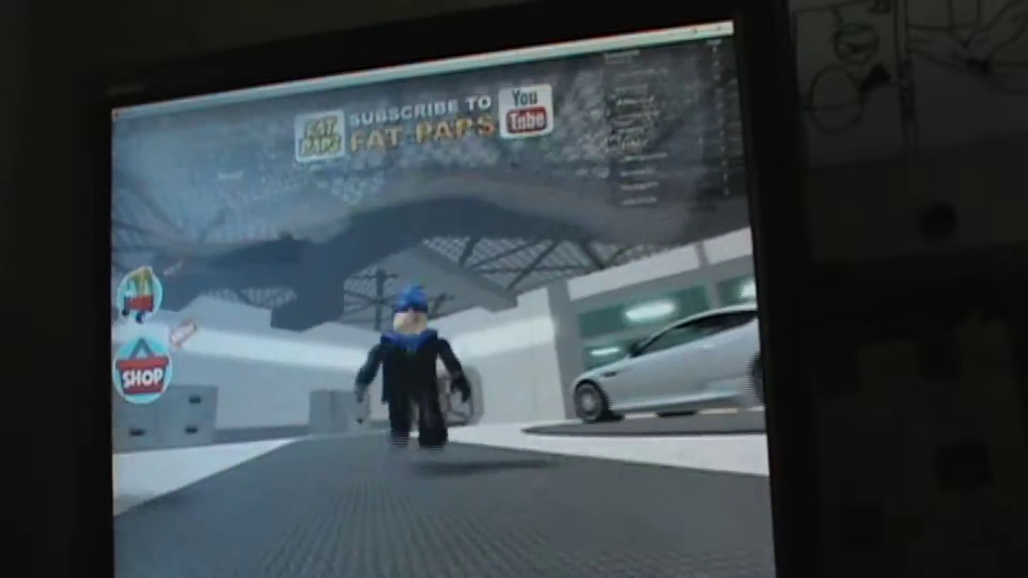
{"action": "key", "text": "w"}
{"action": "key", "text": "w"}
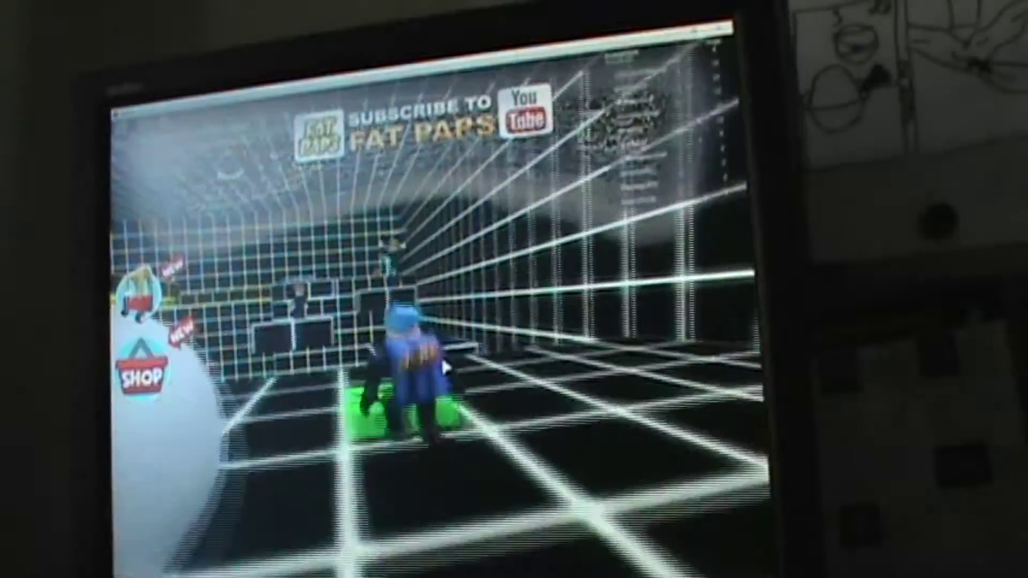
- Cross the grid room's raised blocks and follow the yellow-lit path into the corridor
{"action": "key", "text": "w"}
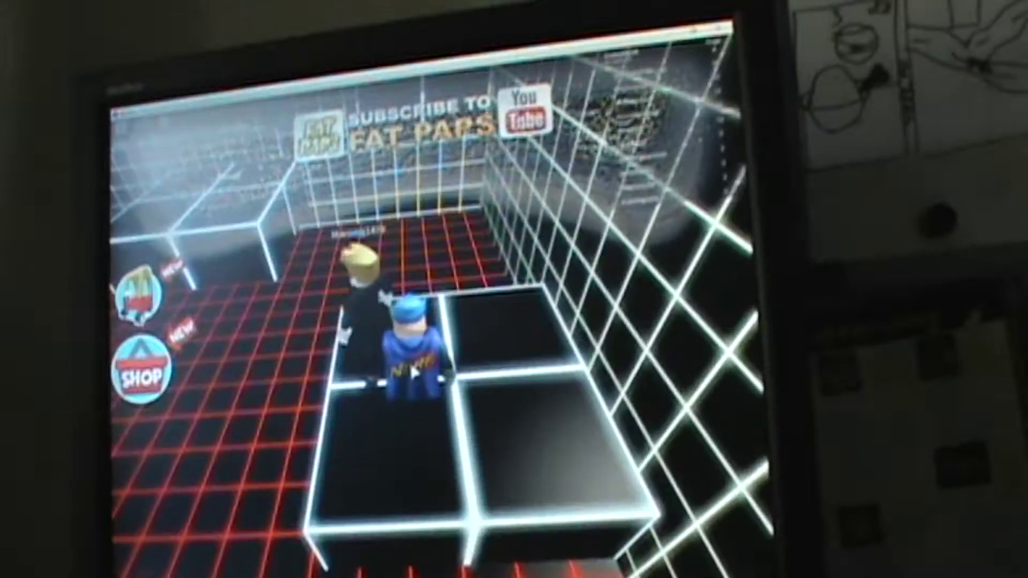
{"action": "key", "text": "w"}
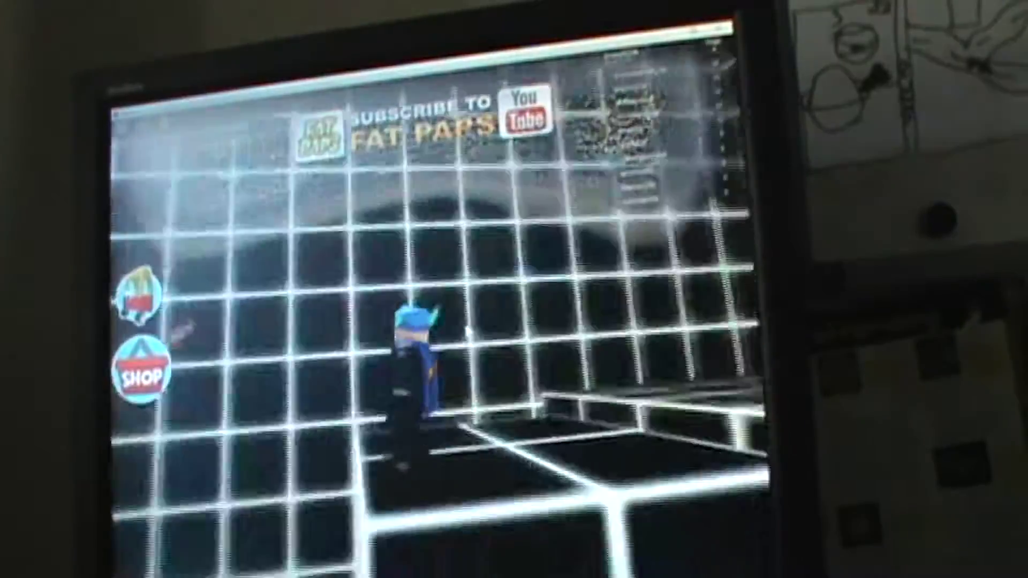
{"action": "key", "text": "w"}
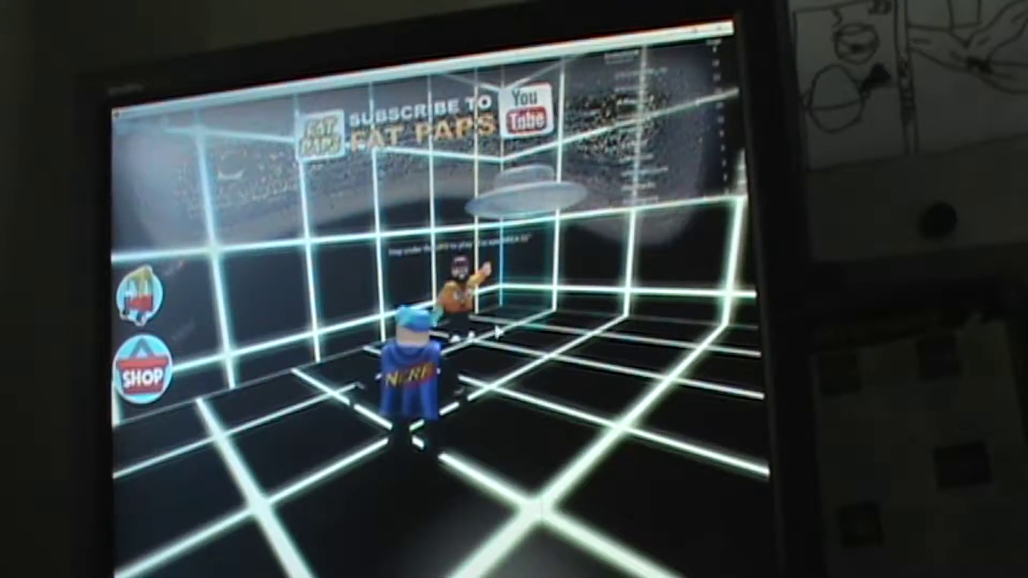
{"action": "key", "text": "w"}
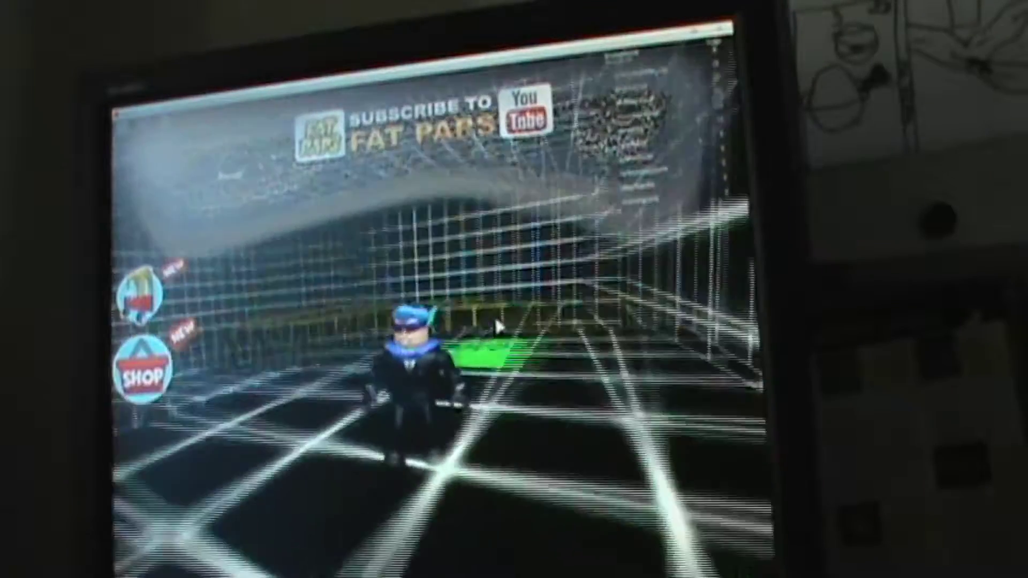
{"action": "key", "text": "w"}
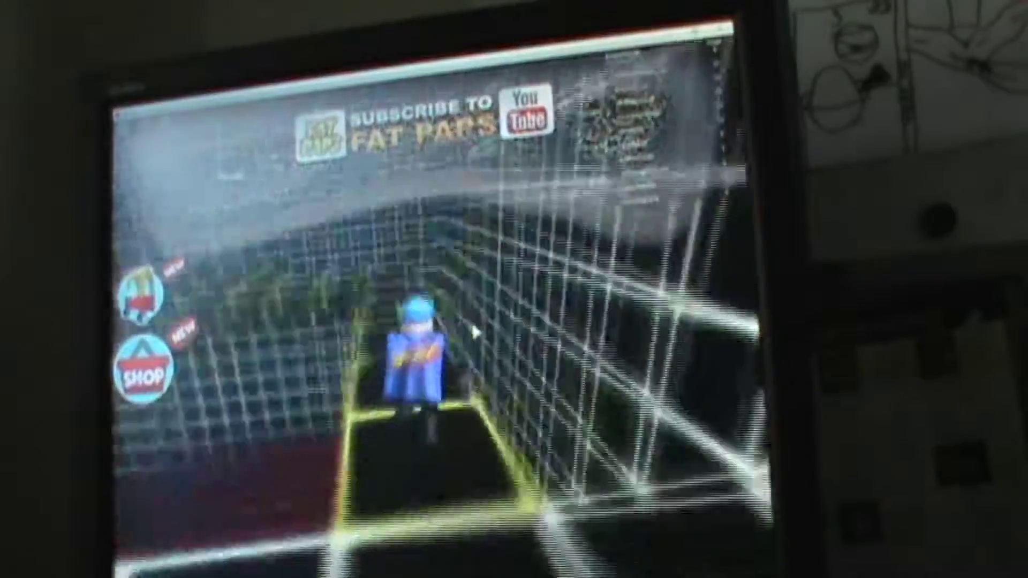
{"action": "key", "text": "w"}
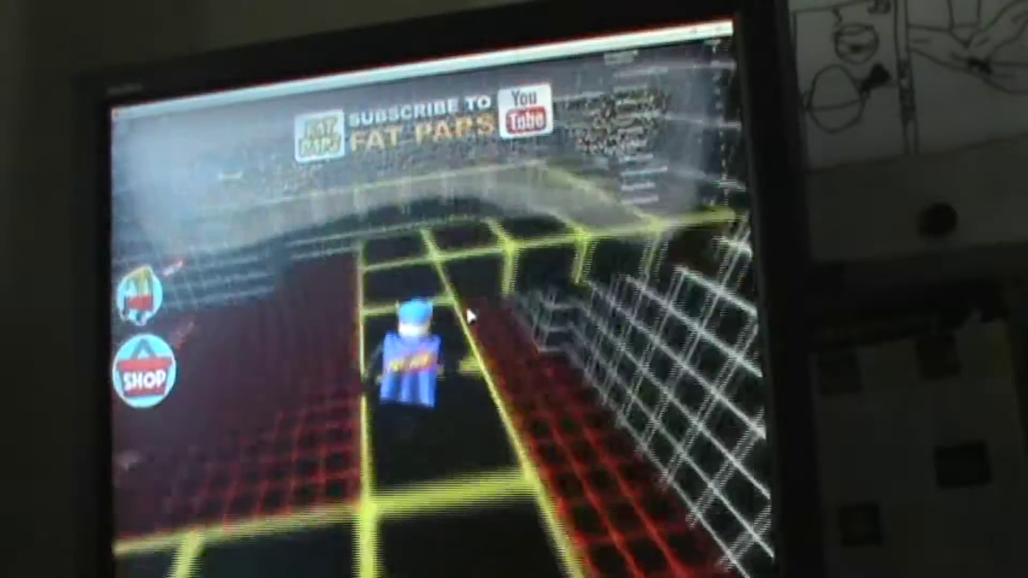
{"action": "key", "text": "w"}
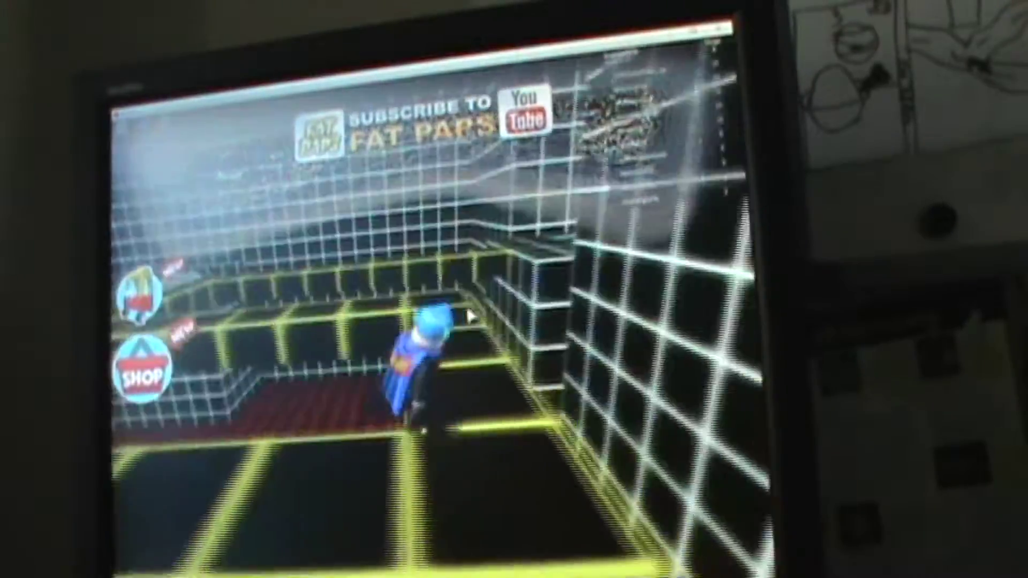
{"action": "key", "text": "w"}
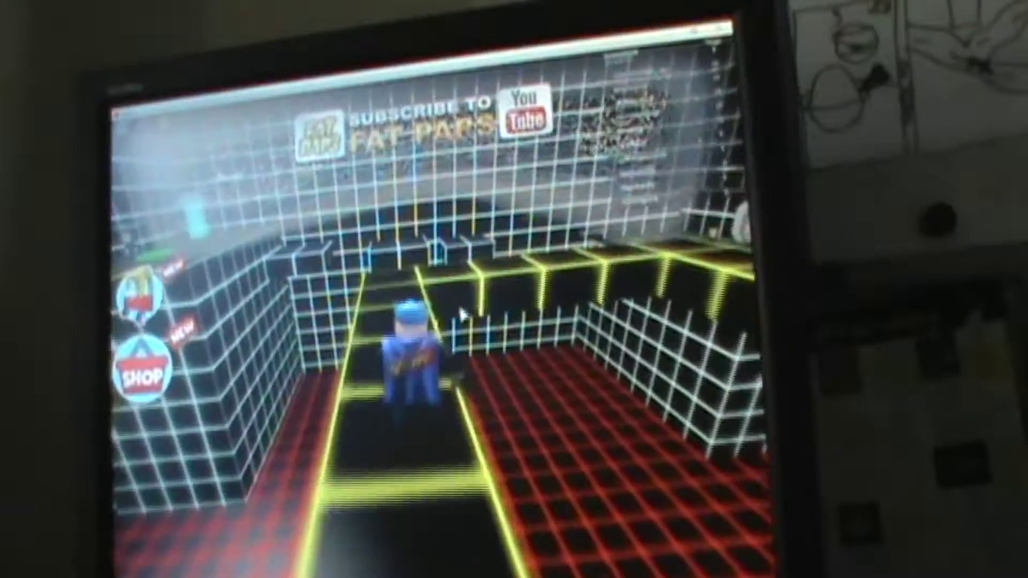
{"action": "key", "text": "w"}
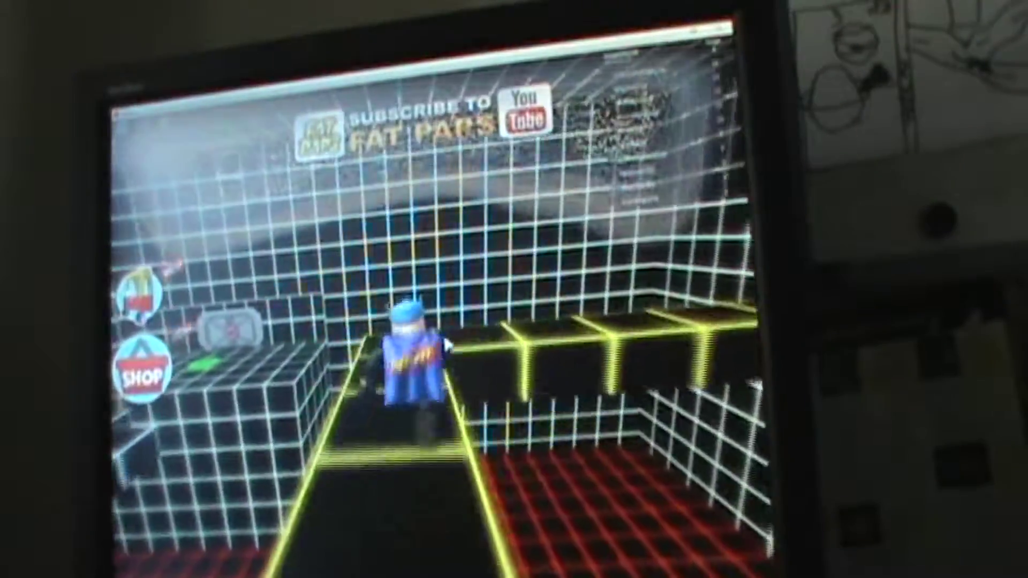
{"action": "key", "text": "w"}
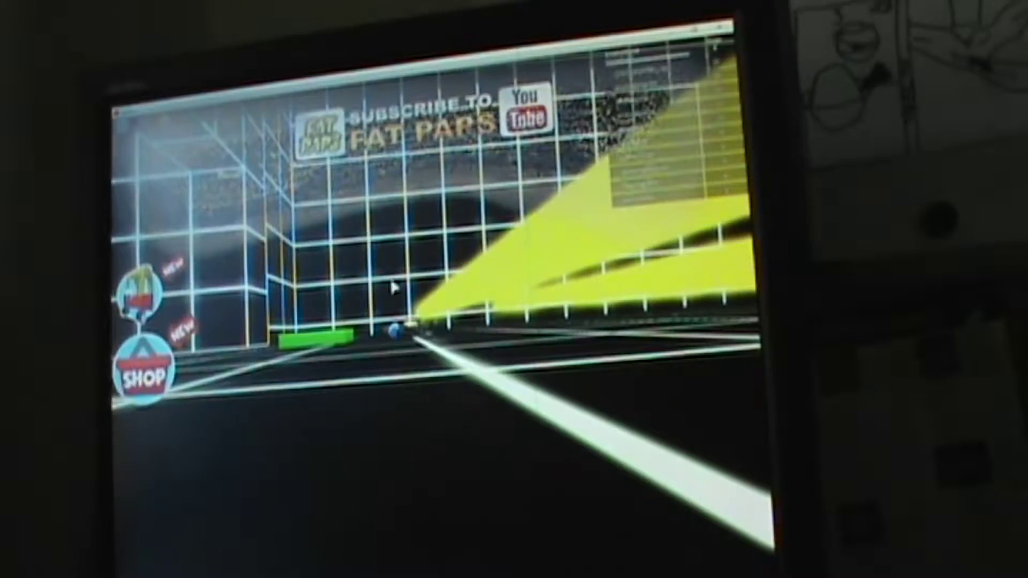
- Leave the green spawn pad and weave between the yellow beams and panels
{"action": "key", "text": "w"}
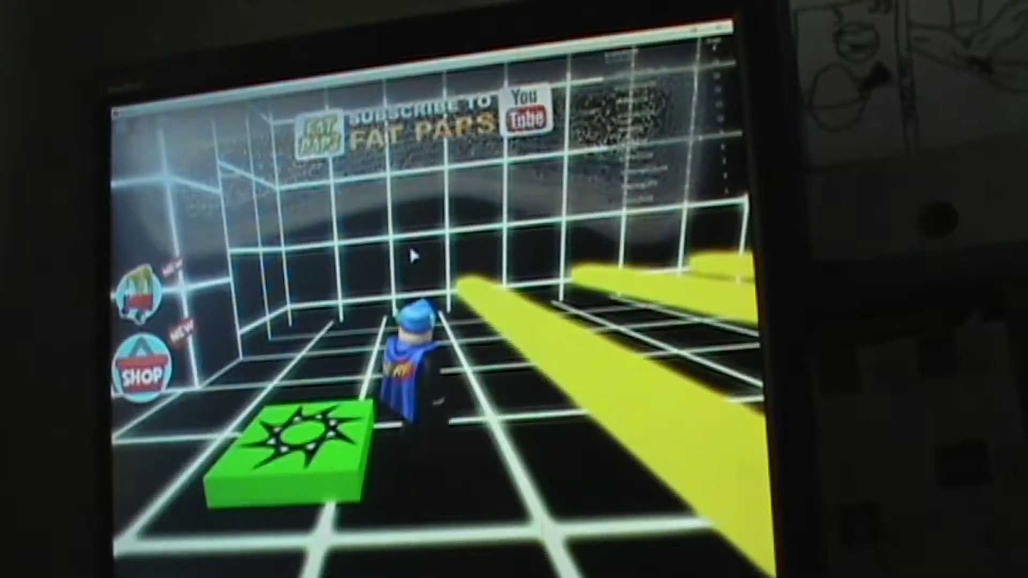
{"action": "key", "text": "w"}
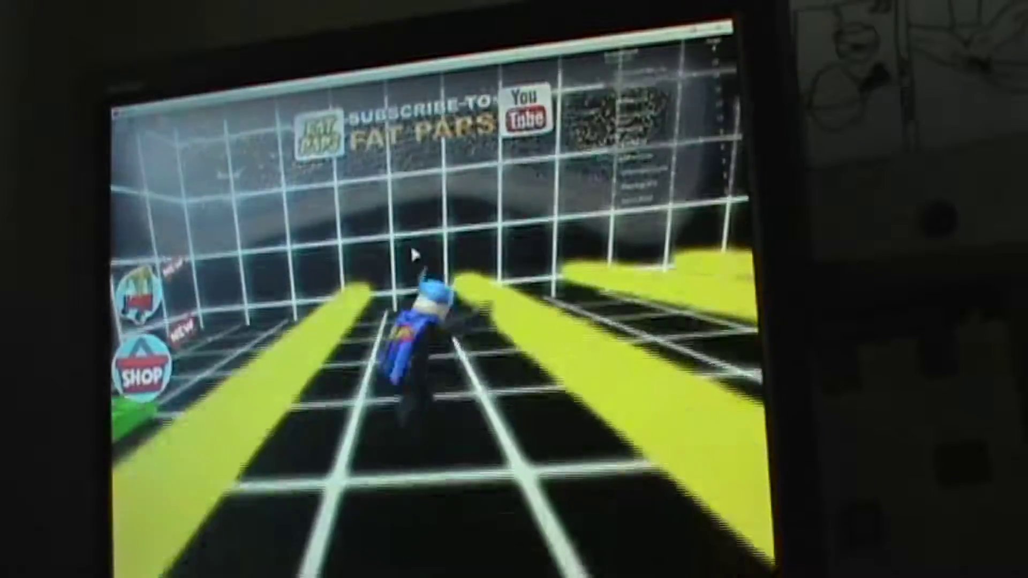
{"action": "key", "text": "w"}
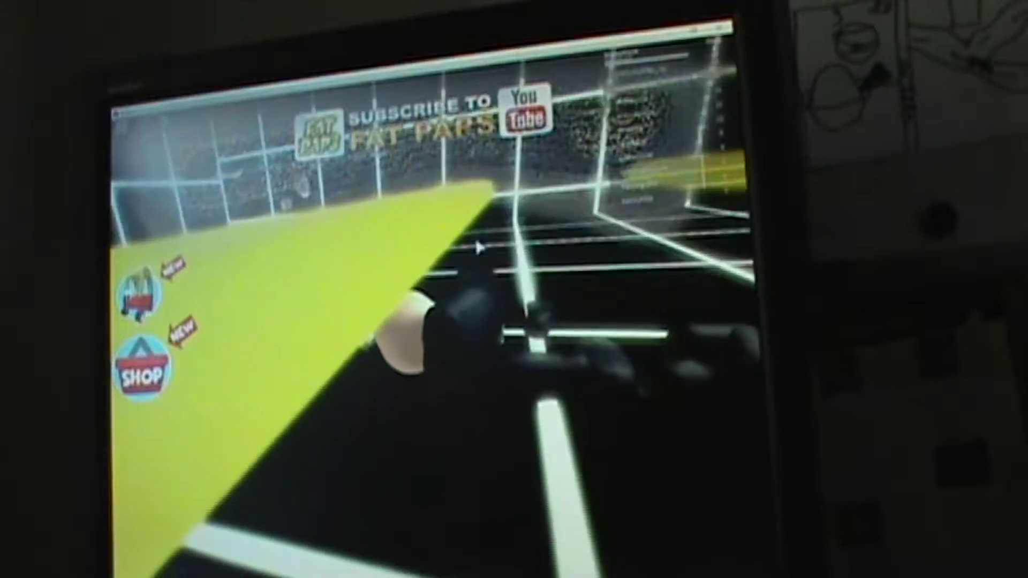
{"action": "key", "text": "w"}
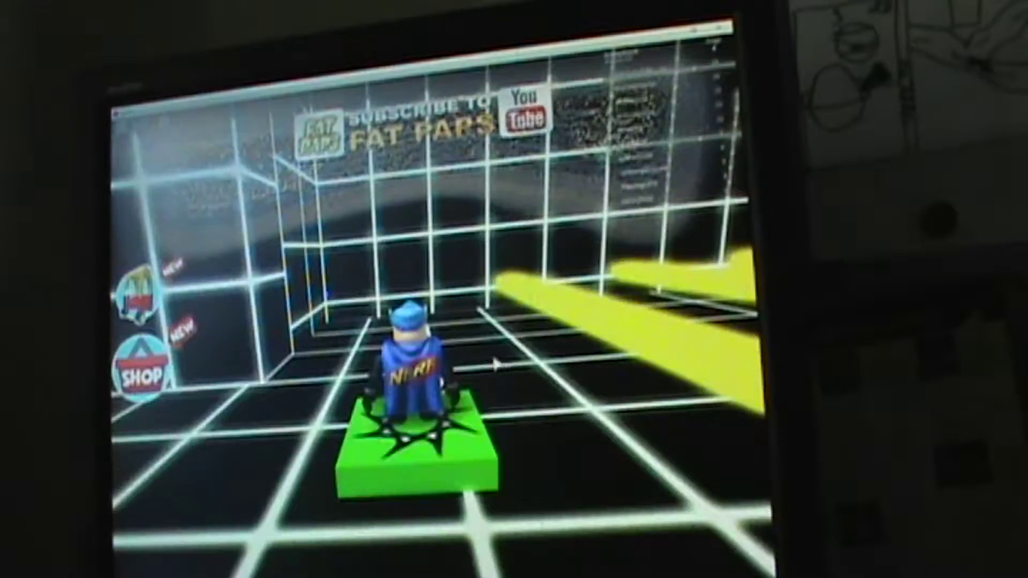
{"action": "key", "text": "w"}
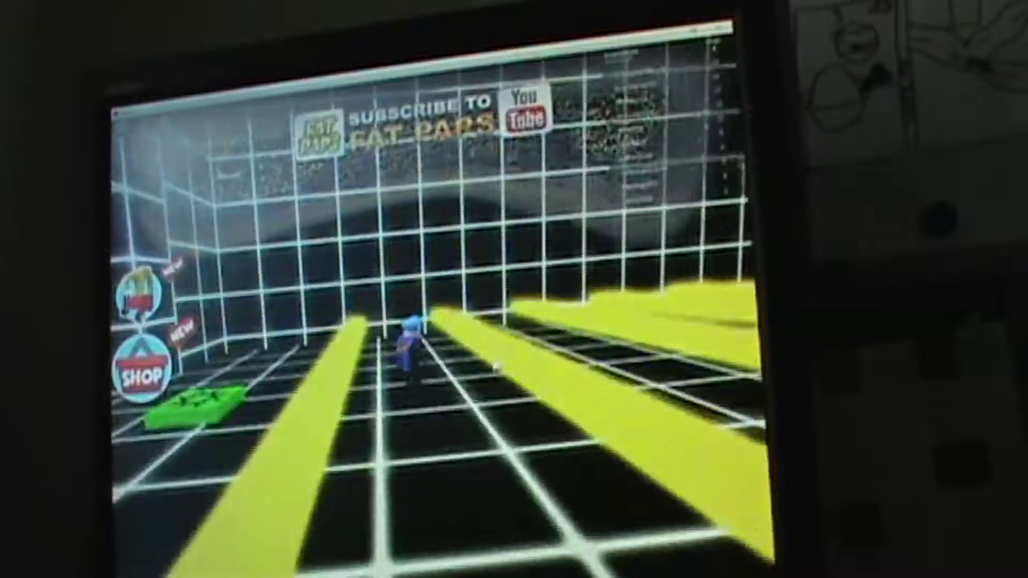
{"action": "key", "text": "w"}
{"action": "key", "text": "w"}
{"action": "key", "text": "w"}
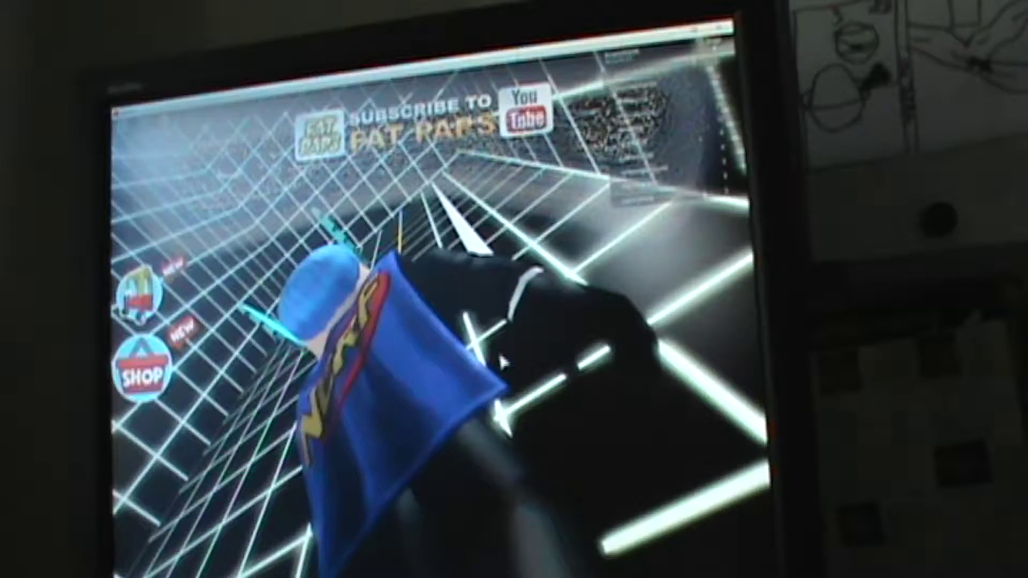
{"action": "scroll", "coordinate": [510, 343], "scroll_direction": "down", "scroll_amount": 3}
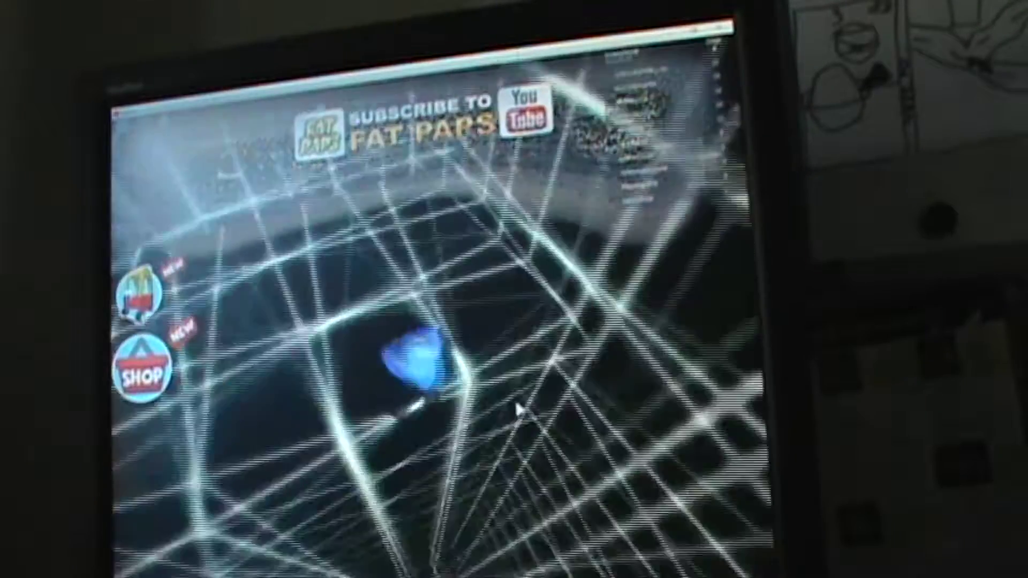
- Go through the grey gate into the helicopter hangar toward the crates
{"action": "key", "text": "w"}
{"action": "key", "text": "w"}
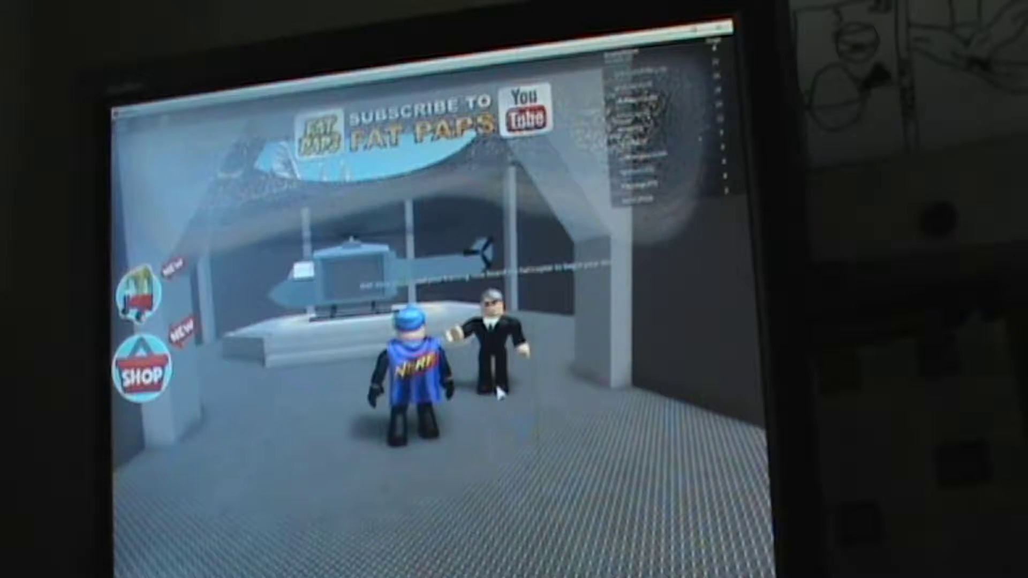
{"action": "key", "text": "a"}
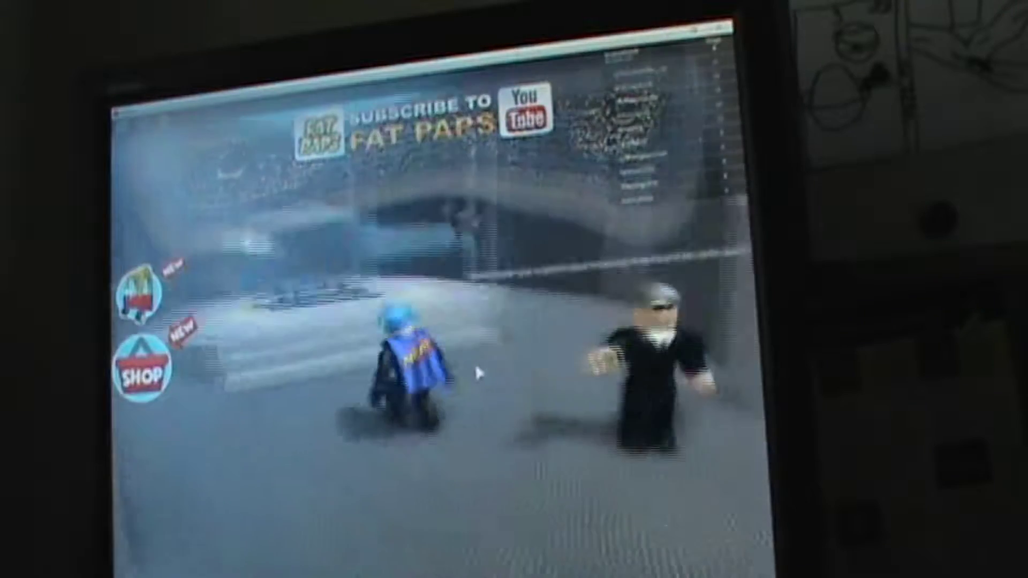
{"action": "key", "text": "w"}
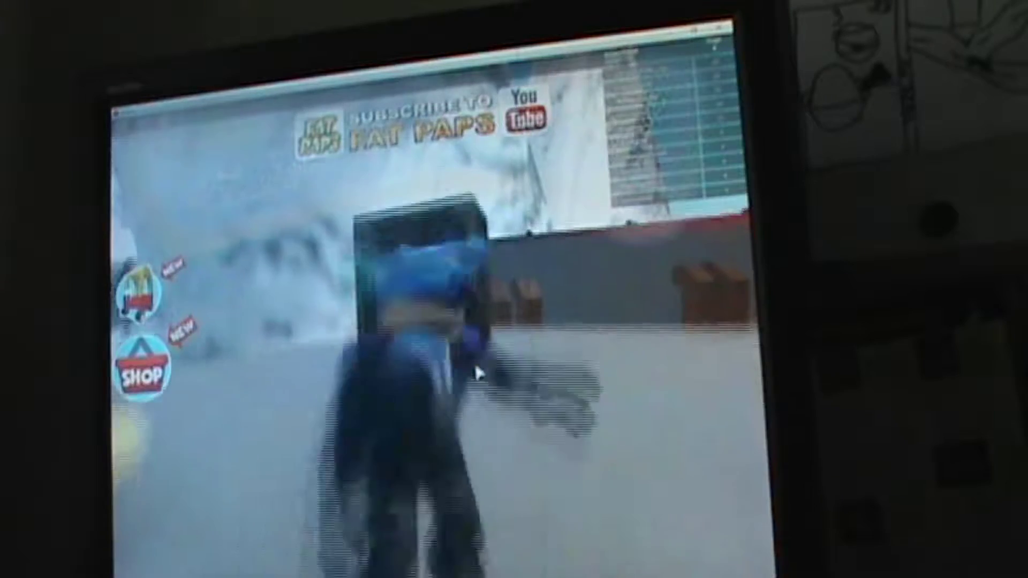
{"action": "key", "text": "s"}
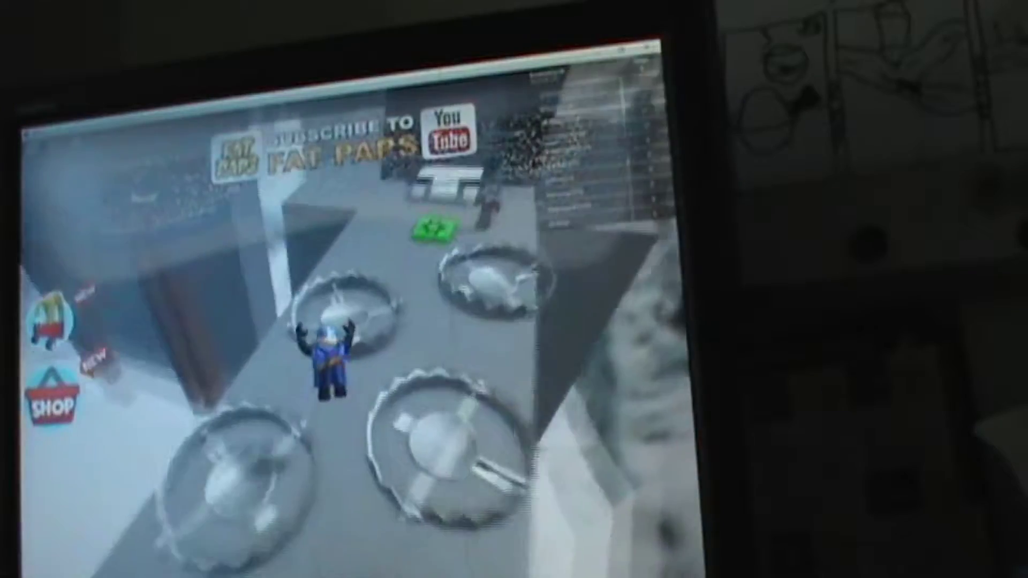
{"action": "key", "text": "w"}
{"action": "key", "text": "space"}
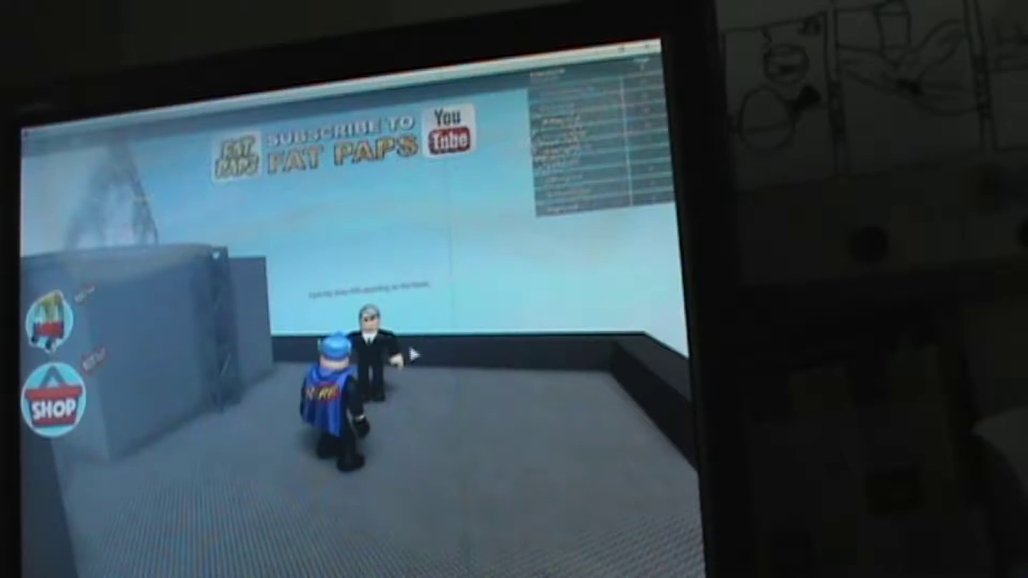
- Jump past the bear traps, drop through the rooftop hole, and enter the yellow-block room
{"action": "left_click_drag", "start_coordinate": [412, 353], "coordinate": [441, 289]}
{"action": "key", "text": "w"}
{"action": "key", "text": "w"}
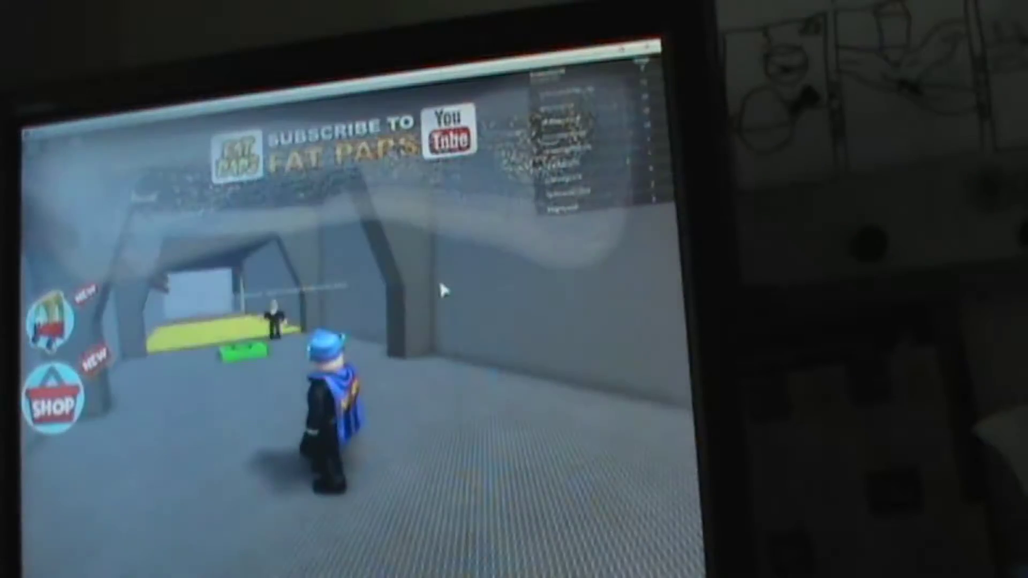
{"action": "key", "text": "w"}
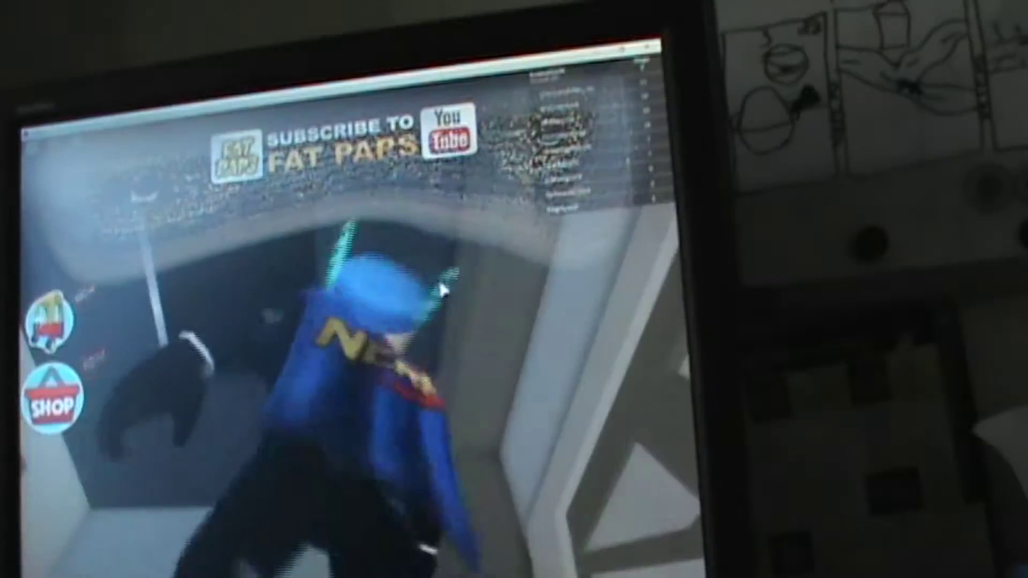
{"action": "key", "text": "w"}
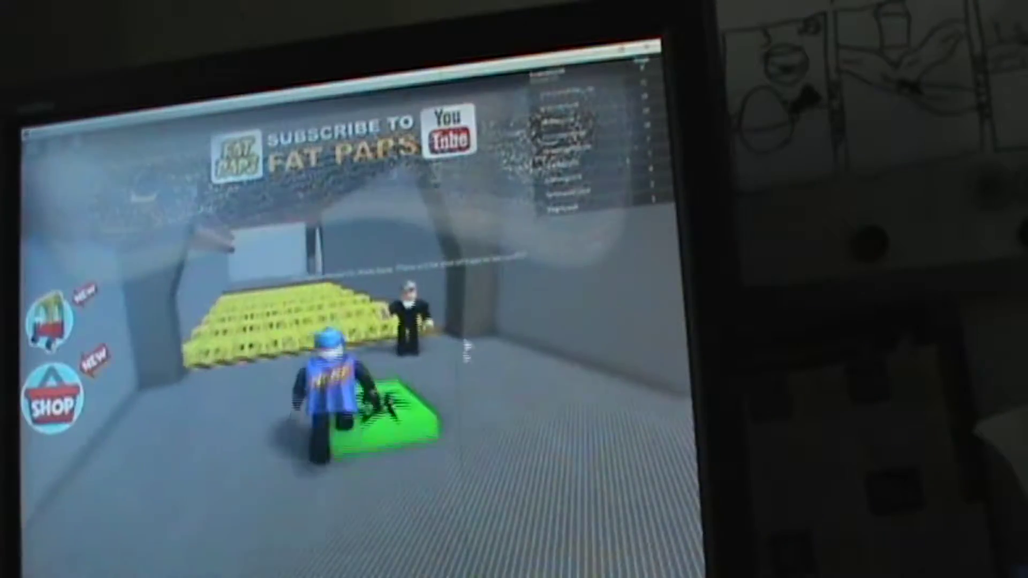
{"action": "key", "text": "w"}
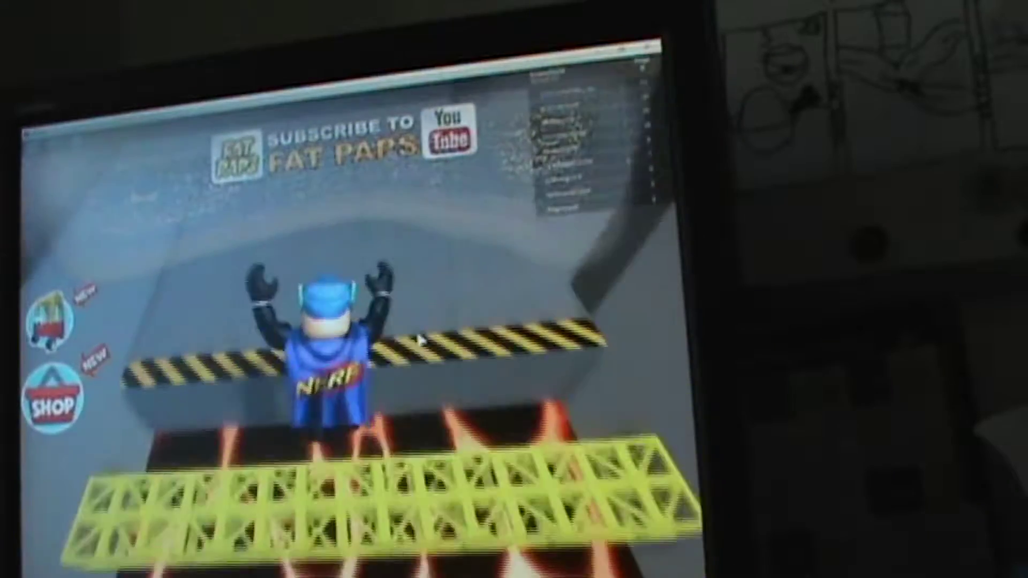
{"action": "key", "text": "w"}
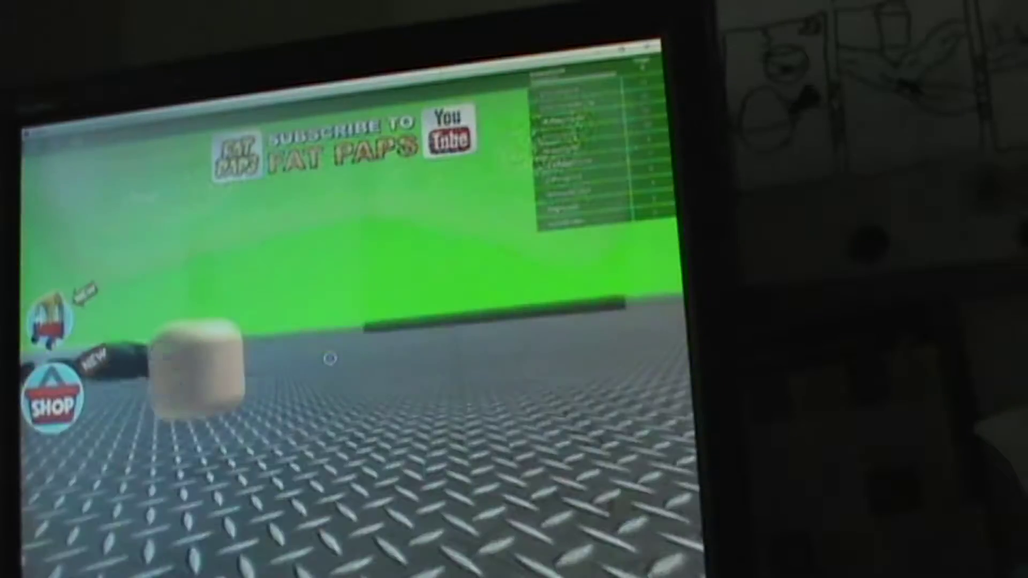
{"action": "left_click_drag", "start_coordinate": [329, 358], "coordinate": [329, 359]}
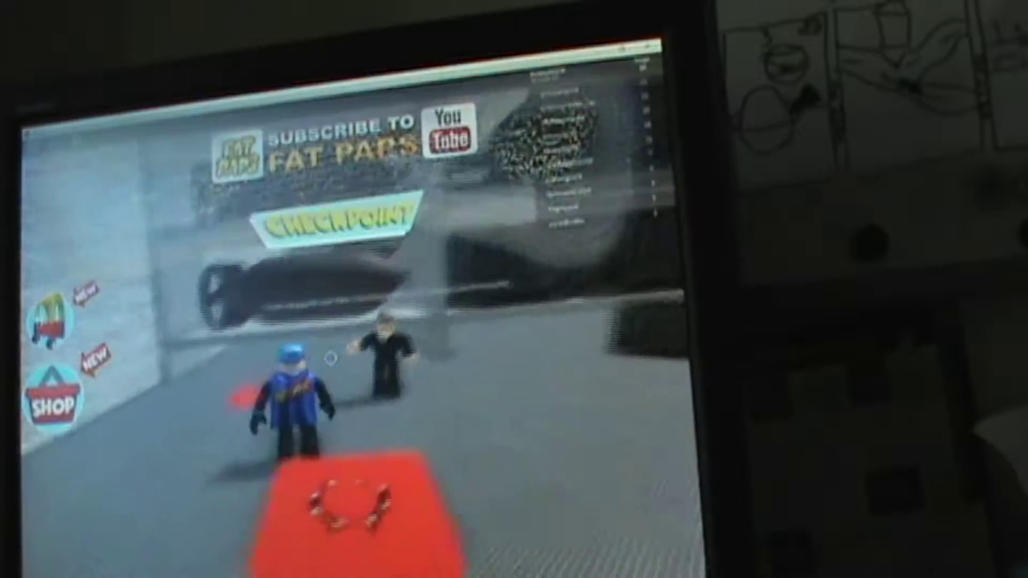
{"action": "left_click_drag", "start_coordinate": [481, 322], "coordinate": [482, 200]}
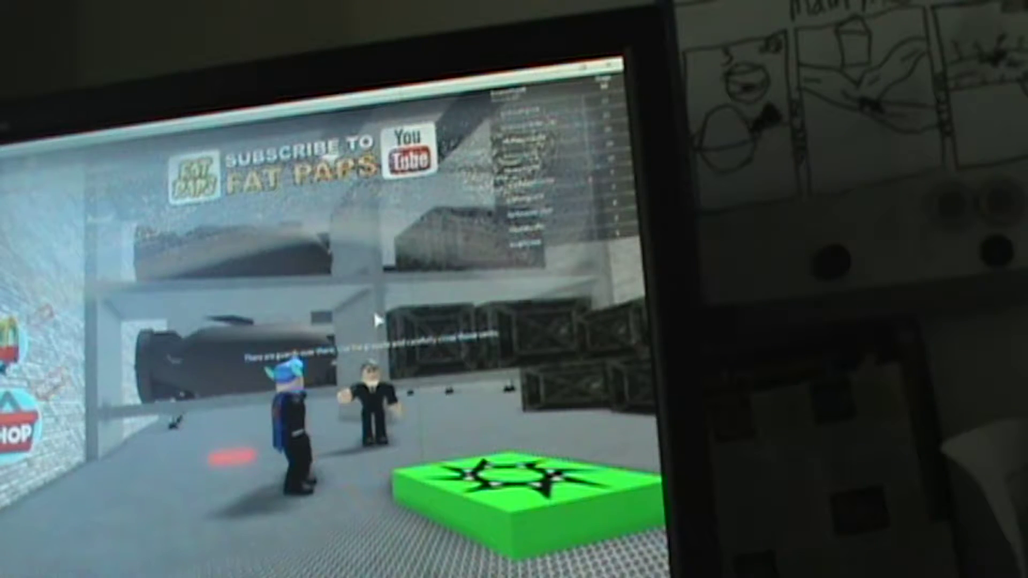
{"action": "right_click", "coordinate": [377, 321]}
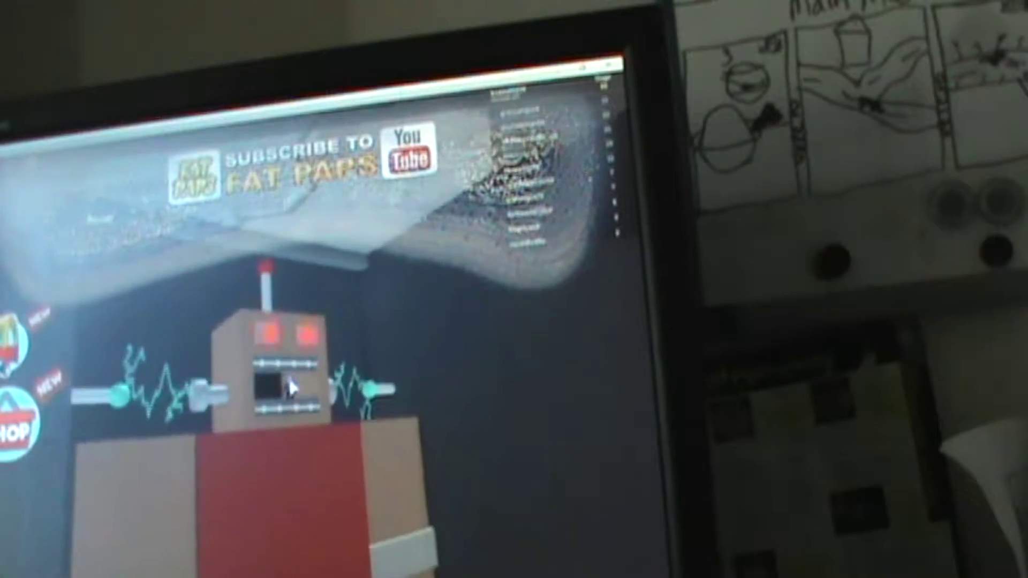
{"action": "scroll", "coordinate": [291, 388], "scroll_direction": "down", "scroll_amount": 3}
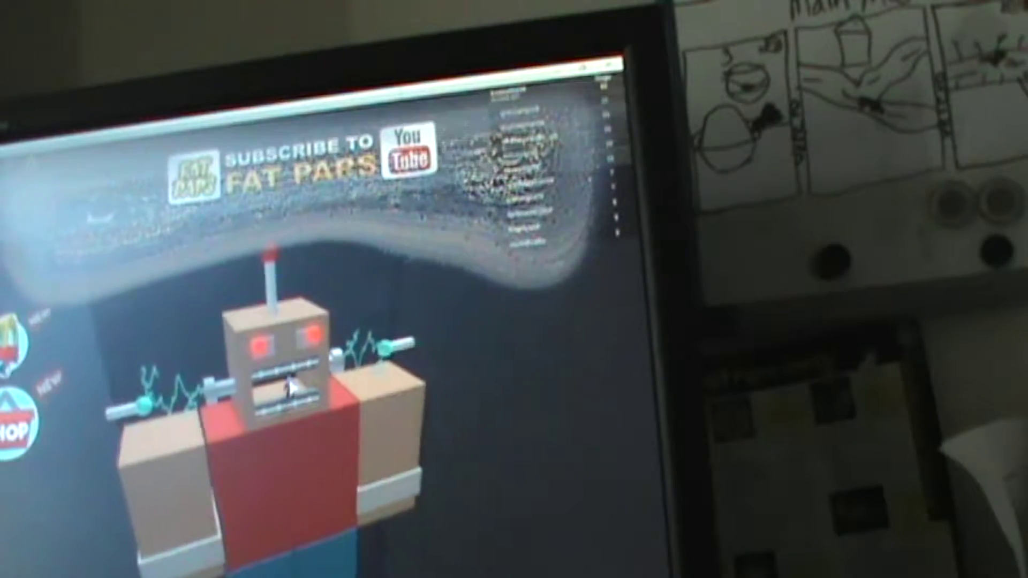
{"action": "scroll", "coordinate": [290, 388], "scroll_direction": "up", "scroll_amount": 4}
{"action": "scroll", "coordinate": [291, 388], "scroll_direction": "up", "scroll_amount": 4}
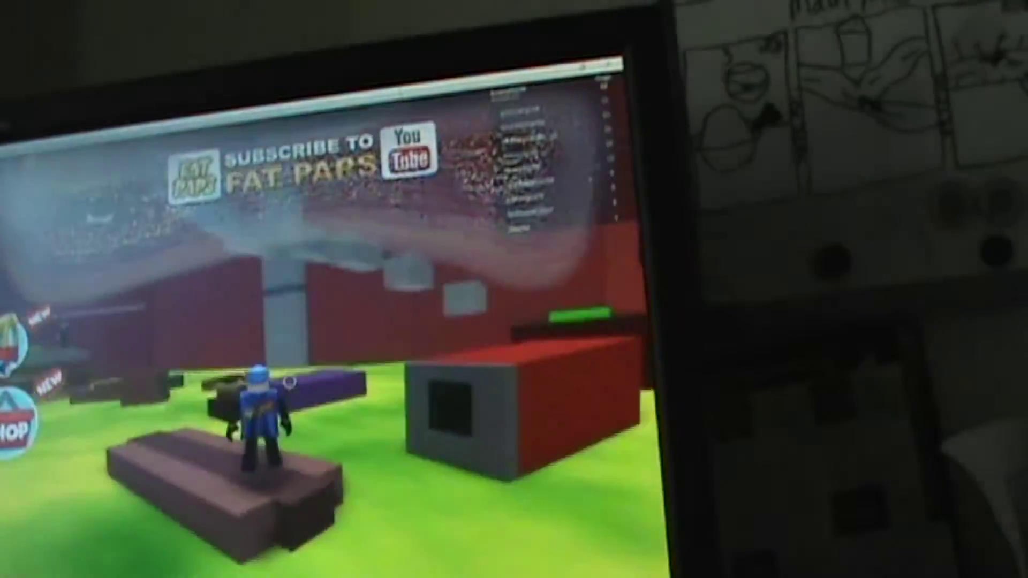
- Hop onto the brown block, then the red block, then the green pad
{"action": "key", "text": "space"}
{"action": "key", "text": "w"}
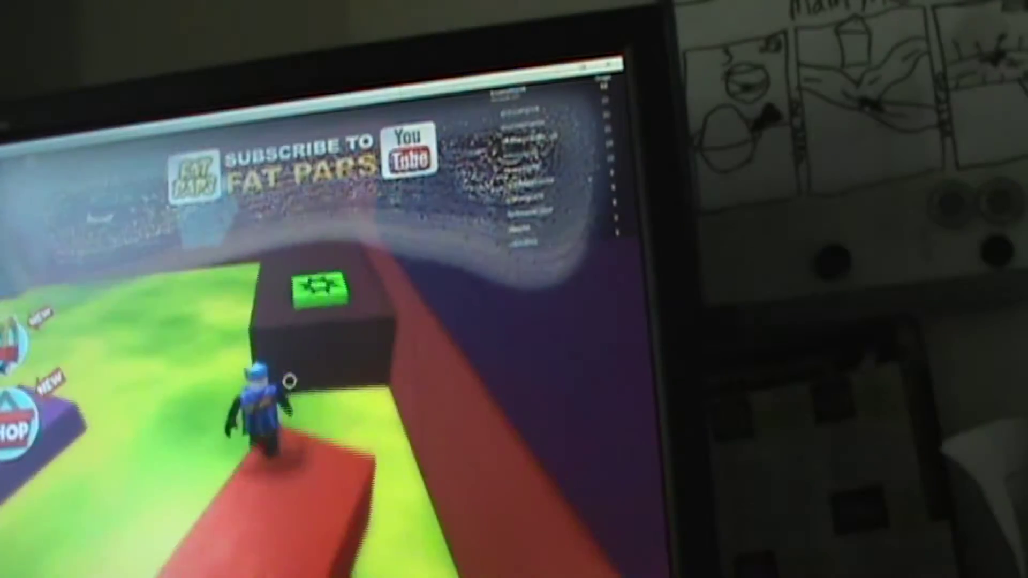
{"action": "key", "text": "space"}
{"action": "key", "text": "w"}
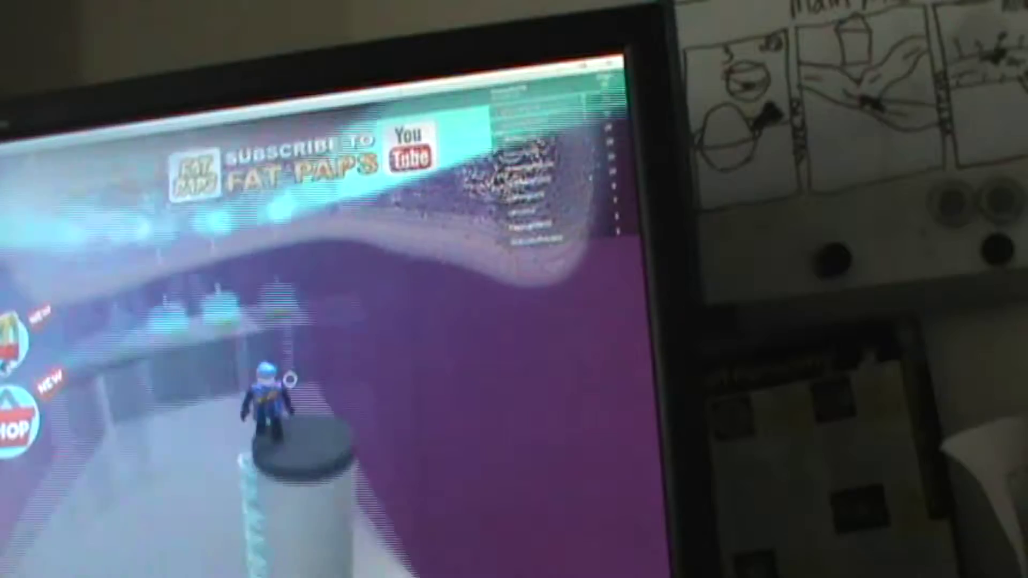
- Turn the camera toward the lava floor and drop off the pipe tower
{"action": "left_click_drag", "start_coordinate": [289, 379], "coordinate": [289, 379]}
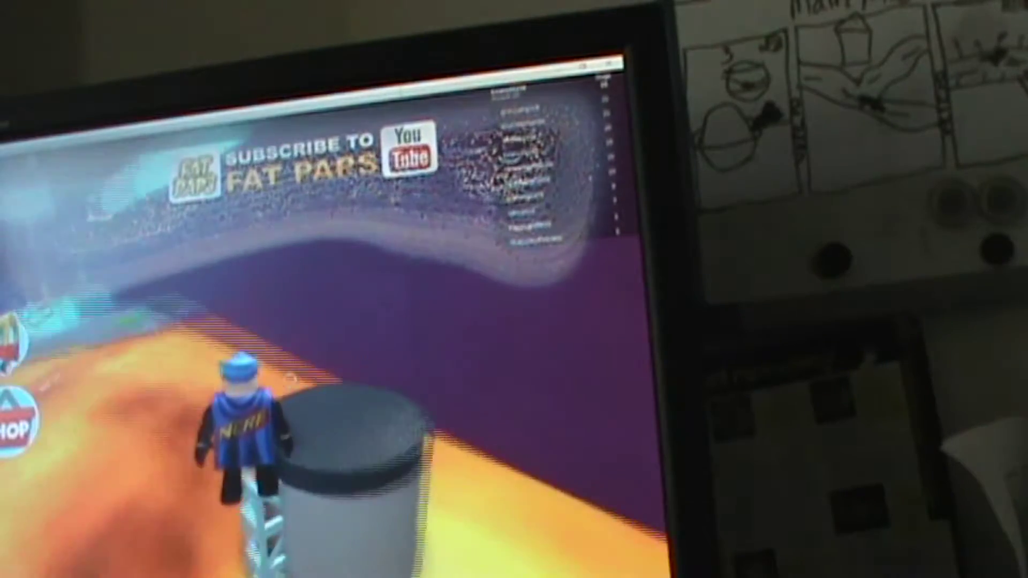
{"action": "left_click_drag", "start_coordinate": [289, 380], "coordinate": [289, 379]}
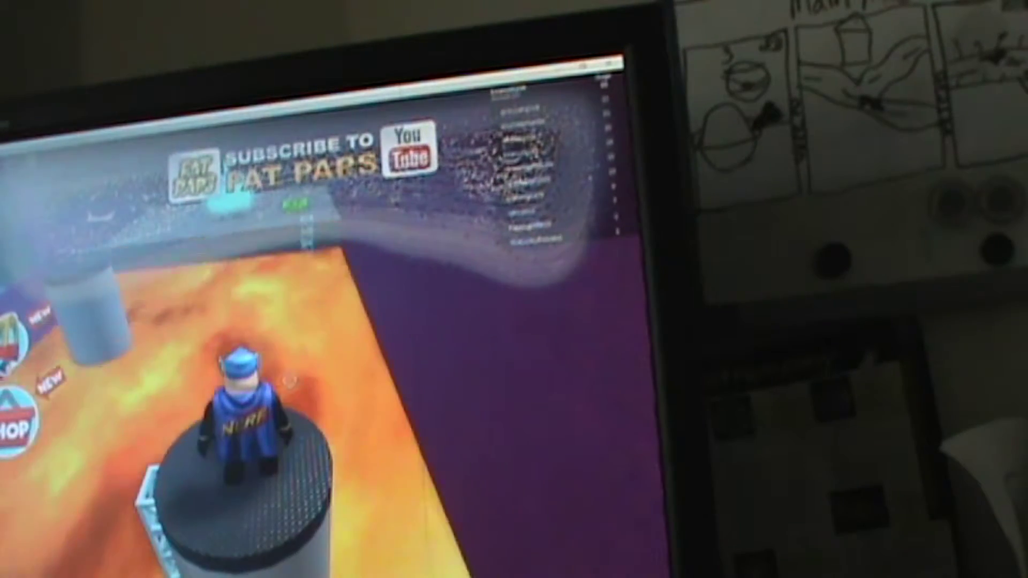
{"action": "key", "text": "w"}
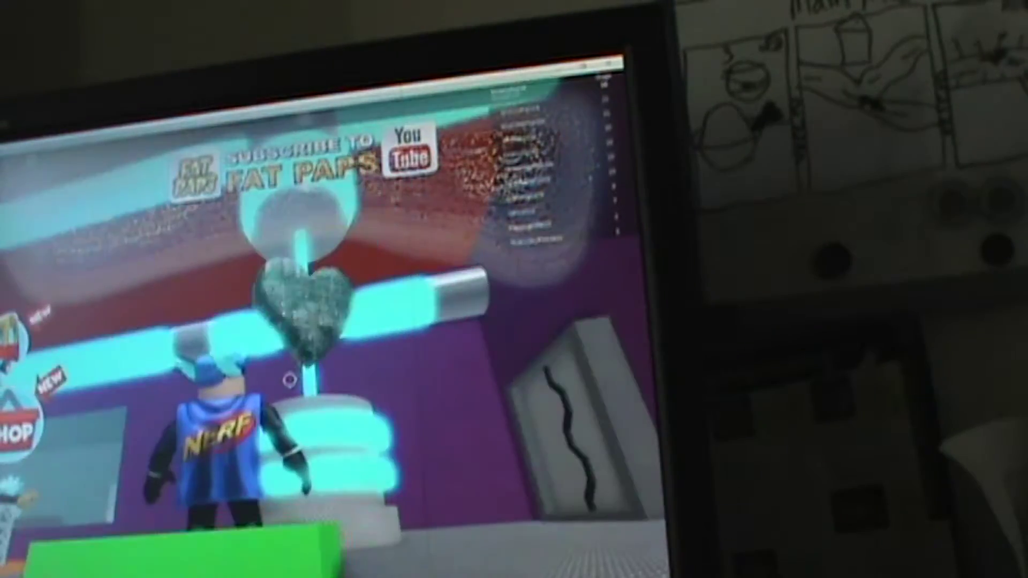
{"action": "scroll", "coordinate": [290, 380], "scroll_direction": "down", "scroll_amount": 3}
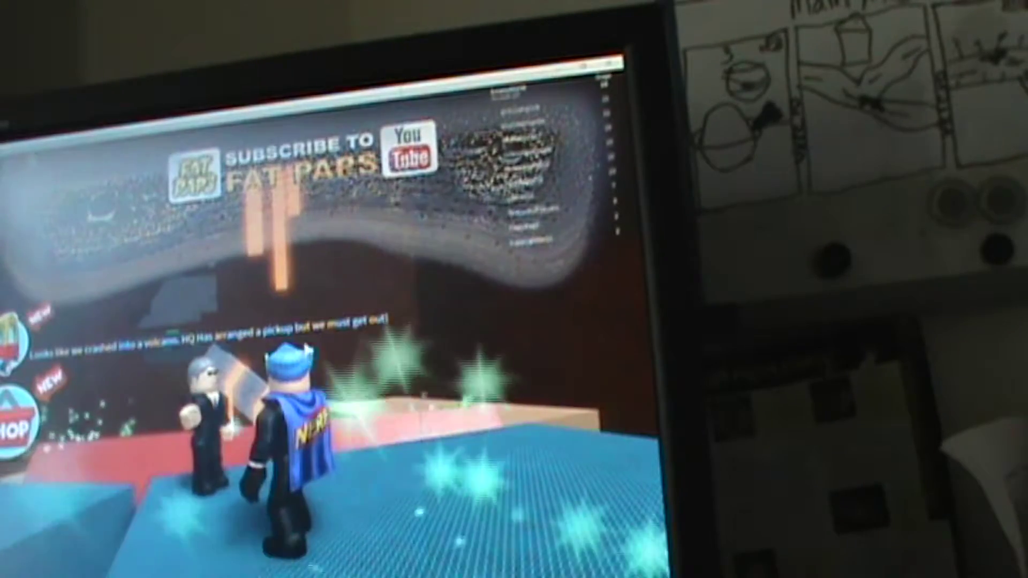
- Run across the platforms to the green checkpoint and walk off its pad
{"action": "right_click", "coordinate": [351, 366]}
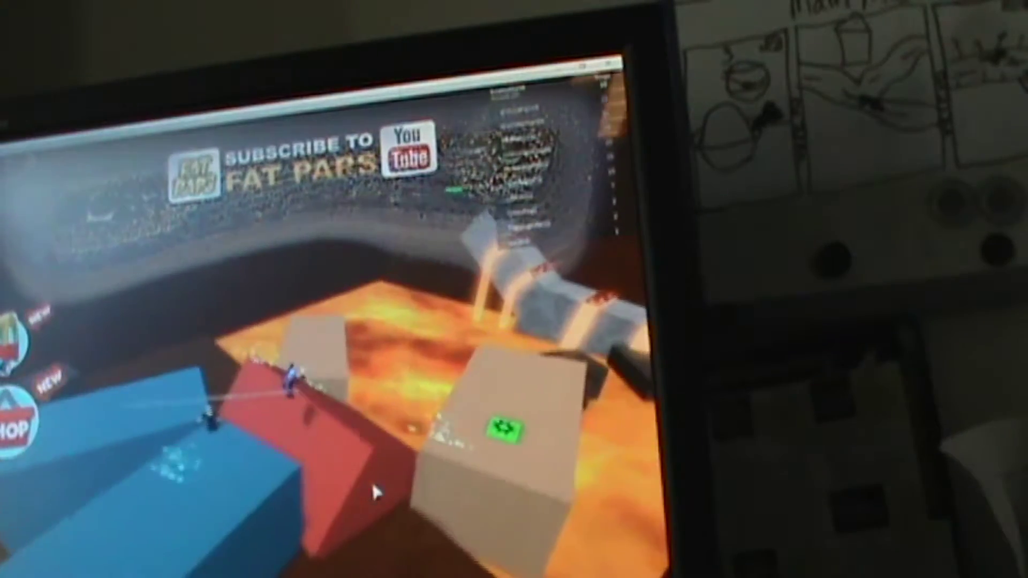
{"action": "key", "text": "w"}
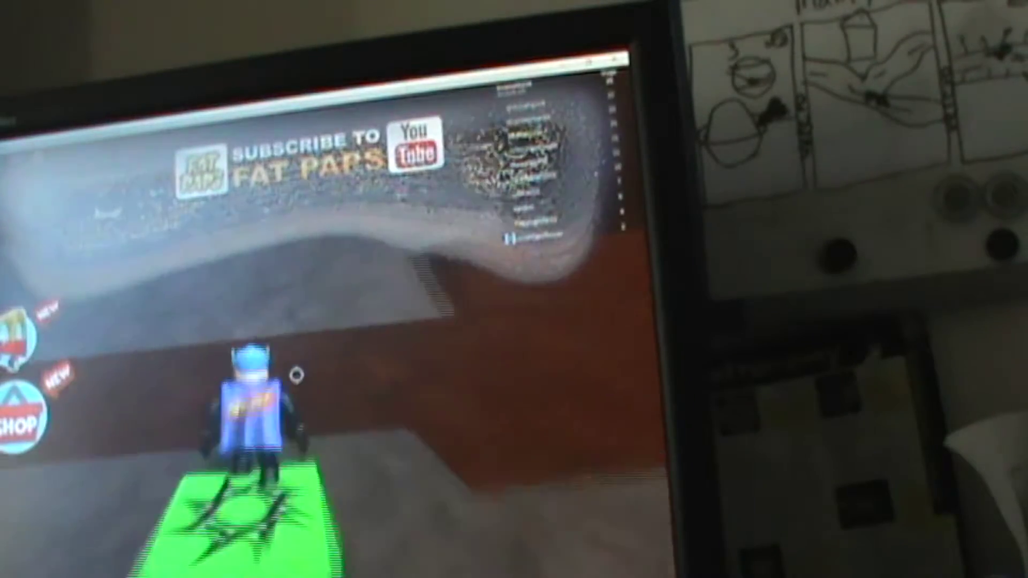
{"action": "key", "text": "w"}
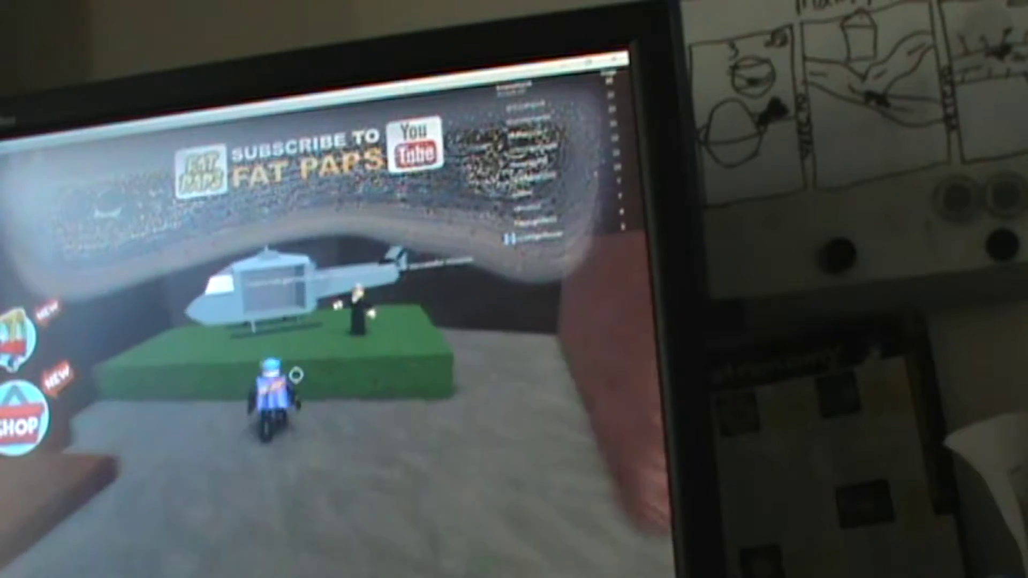
- Turn the view away from the helicopter platform
{"action": "key", "text": "Right"}
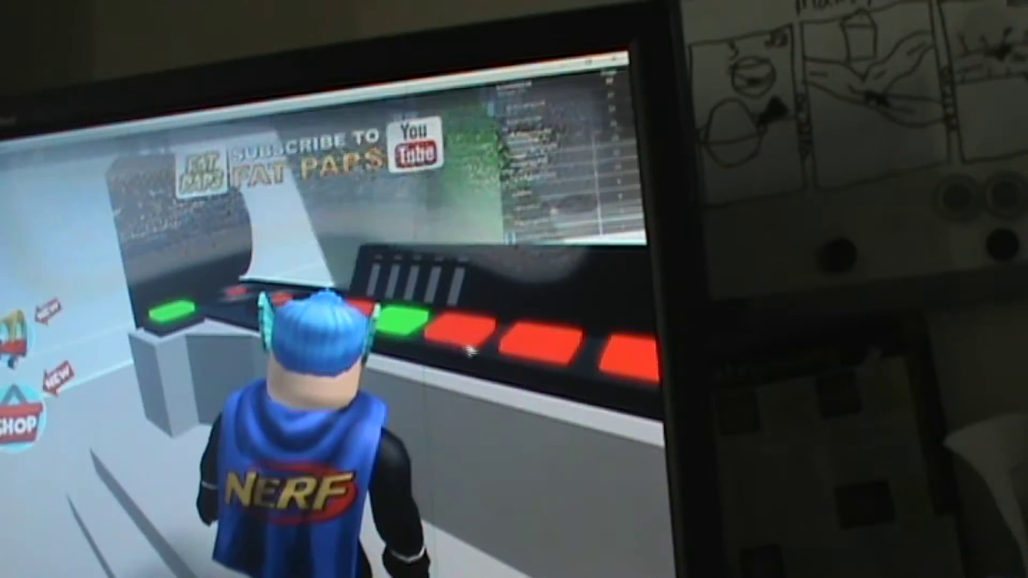
- Orbit around the console, turn one of its buttons green, and face the console head-on
{"action": "left_click_drag", "start_coordinate": [466, 339], "coordinate": [241, 314]}
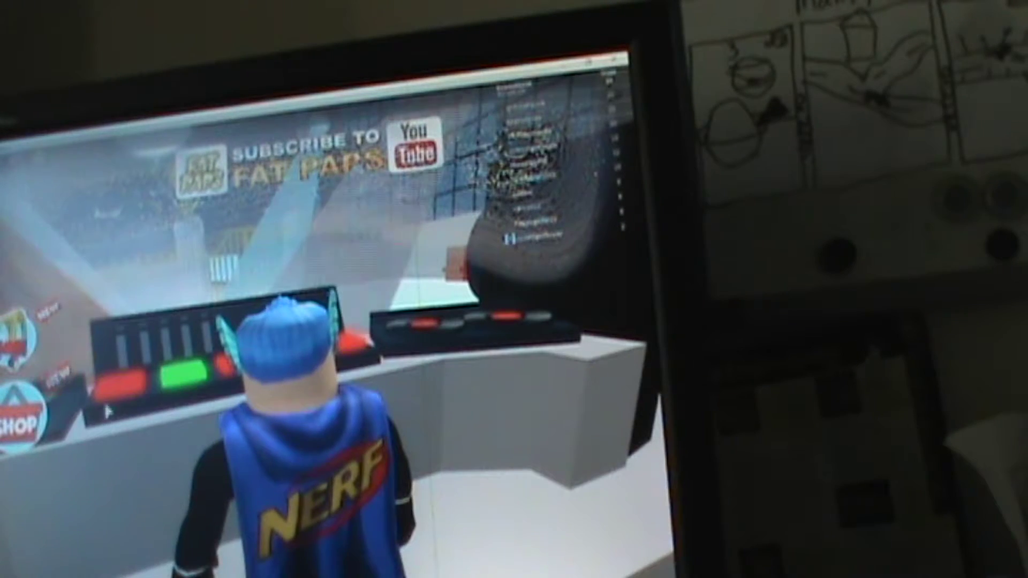
{"action": "left_click", "coordinate": [171, 378]}
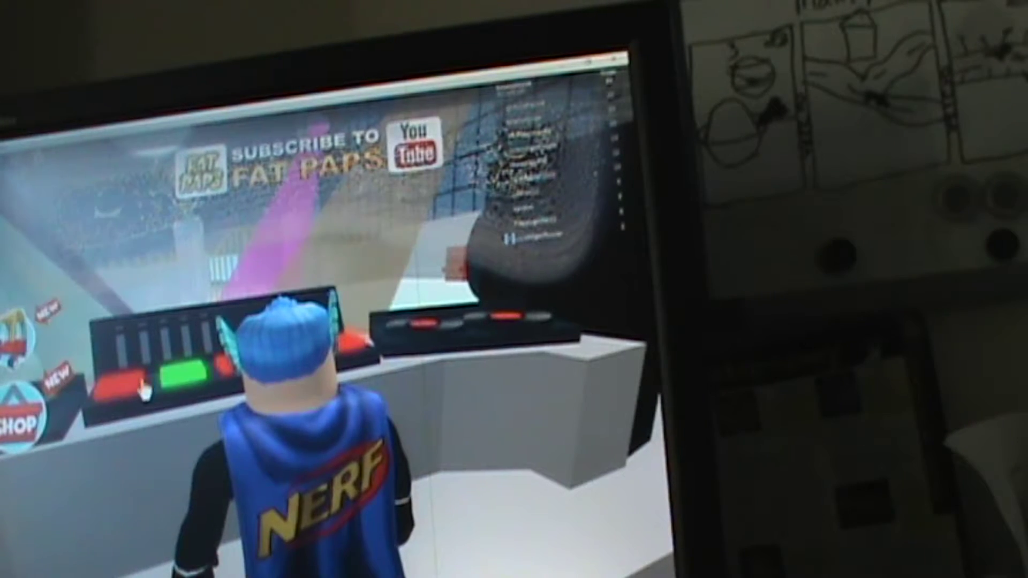
{"action": "left_click_drag", "start_coordinate": [167, 393], "coordinate": [362, 377]}
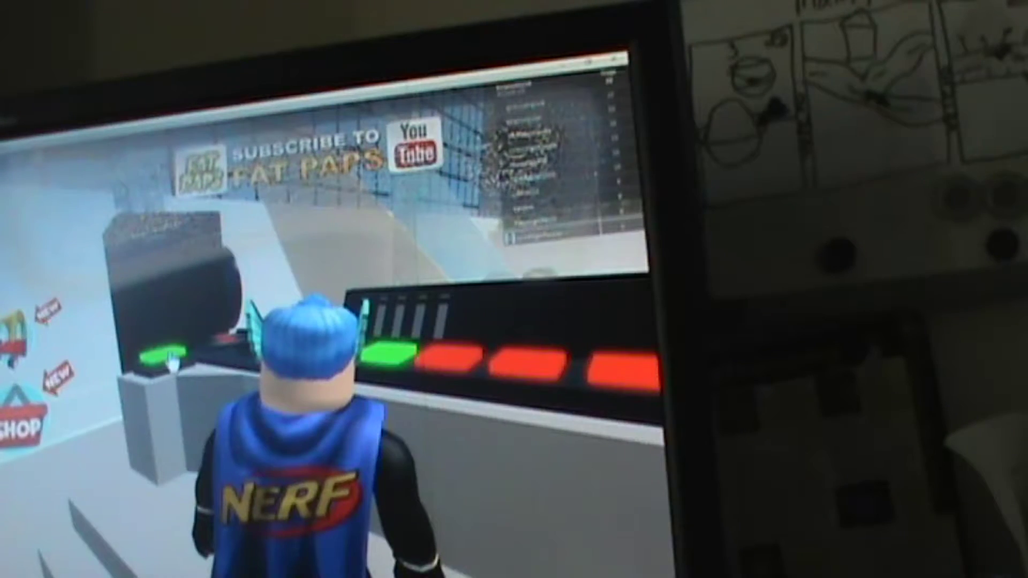
{"action": "scroll", "coordinate": [173, 358], "scroll_direction": "down", "scroll_amount": 3}
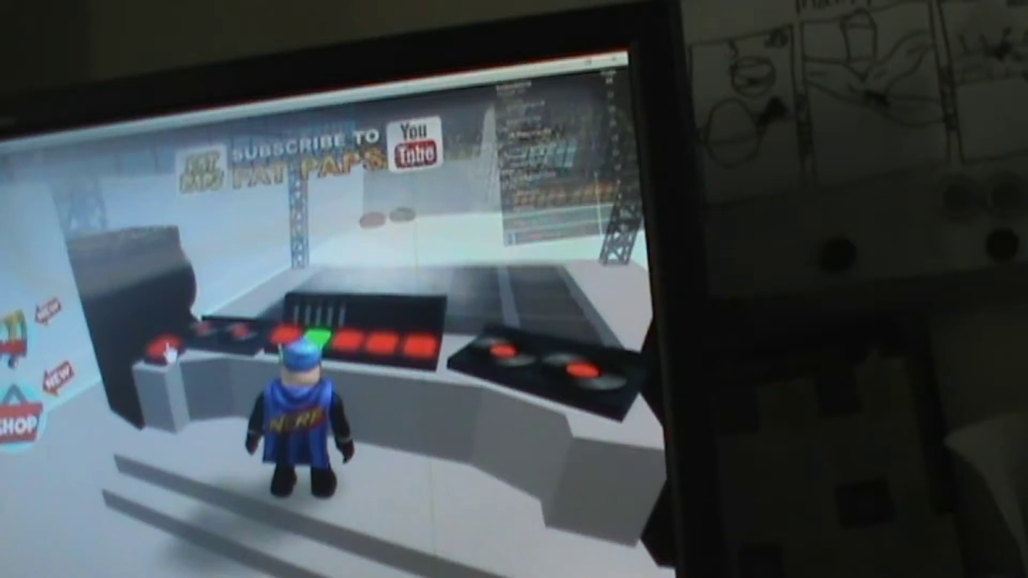
{"action": "left_click_drag", "start_coordinate": [362, 354], "coordinate": [254, 349]}
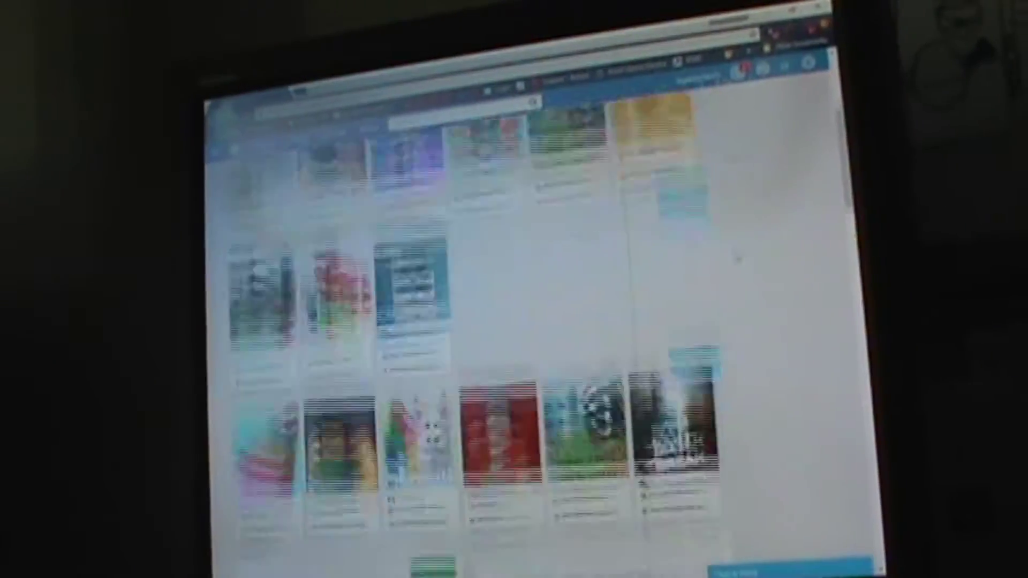
{"action": "scroll", "coordinate": [790, 221], "scroll_direction": "down", "scroll_amount": 5}
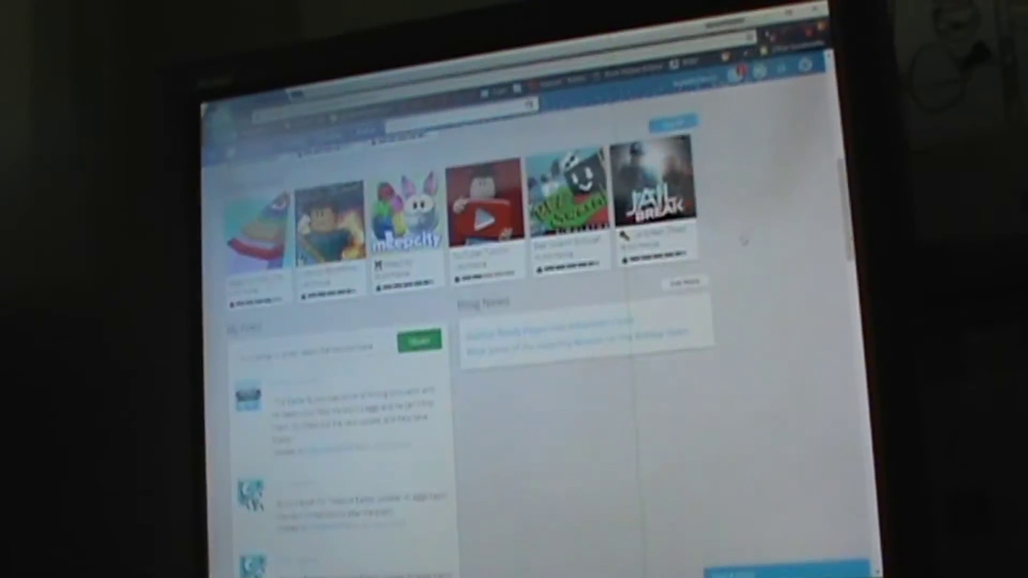
{"action": "scroll", "coordinate": [723, 281], "scroll_direction": "up", "scroll_amount": 4}
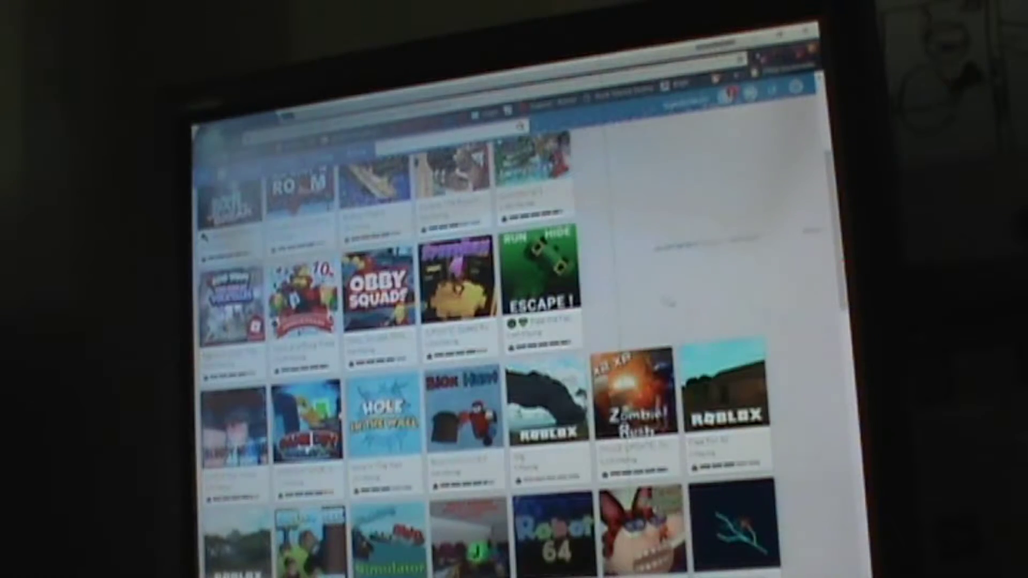
{"action": "scroll", "coordinate": [514, 321], "scroll_direction": "down", "scroll_amount": 5}
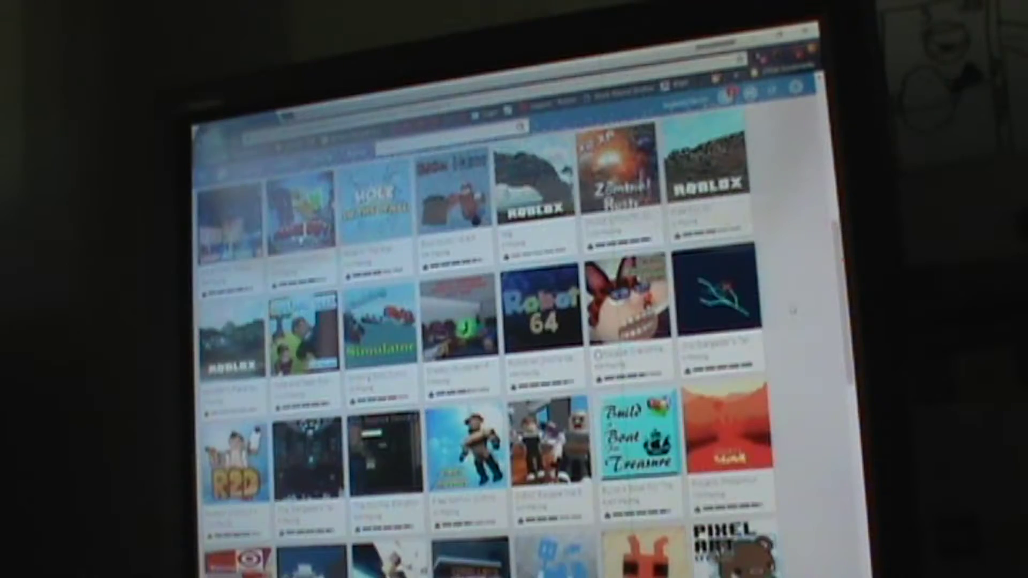
{"action": "scroll", "coordinate": [514, 321], "scroll_direction": "down", "scroll_amount": 2}
{"action": "scroll", "coordinate": [789, 317], "scroll_direction": "down", "scroll_amount": 5}
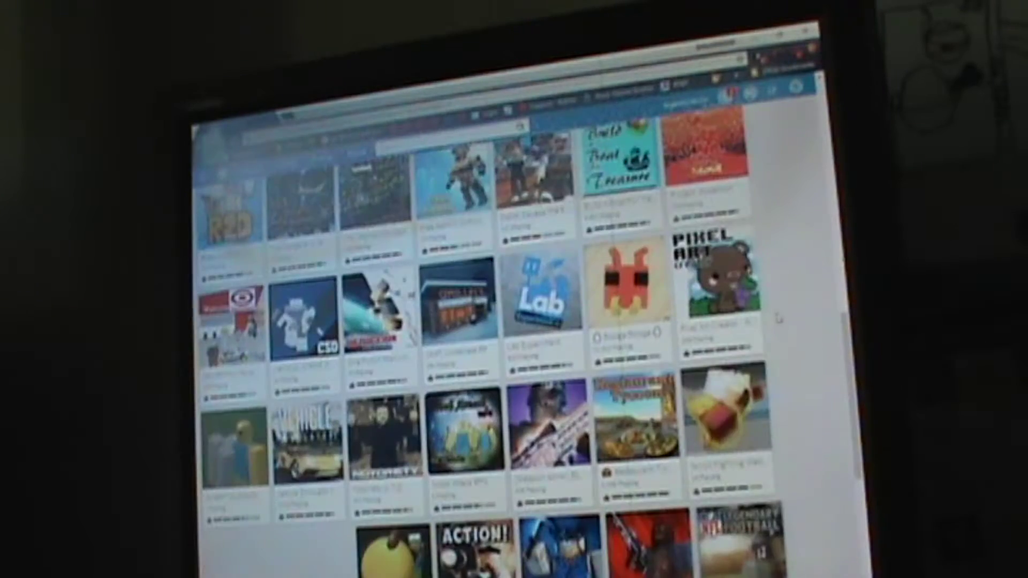
{"action": "scroll", "coordinate": [779, 306], "scroll_direction": "down", "scroll_amount": 8}
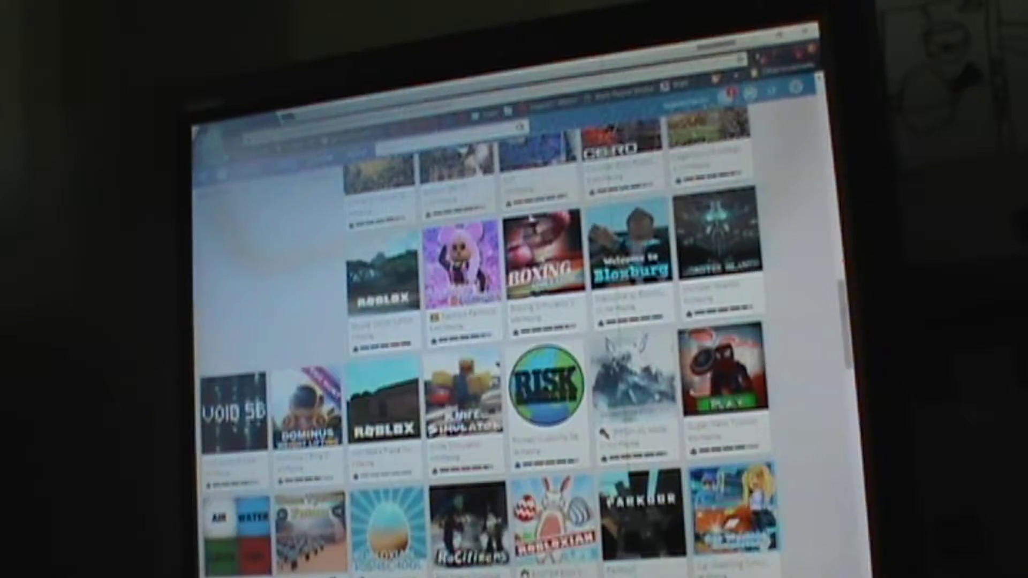
{"action": "scroll", "coordinate": [811, 273], "scroll_direction": "down", "scroll_amount": 5}
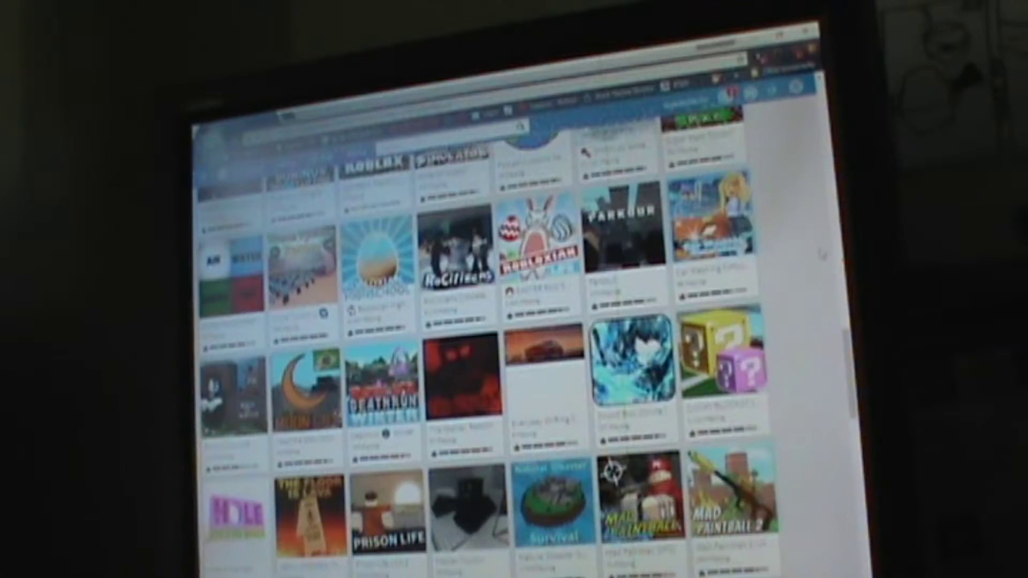
{"action": "scroll", "coordinate": [820, 253], "scroll_direction": "down", "scroll_amount": 3}
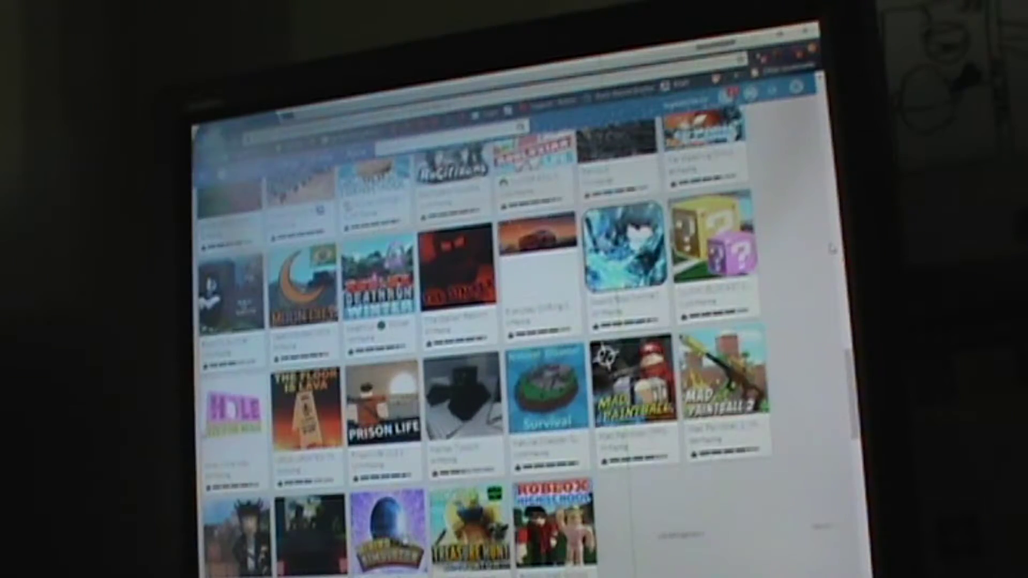
{"action": "scroll", "coordinate": [832, 248], "scroll_direction": "down", "scroll_amount": 5}
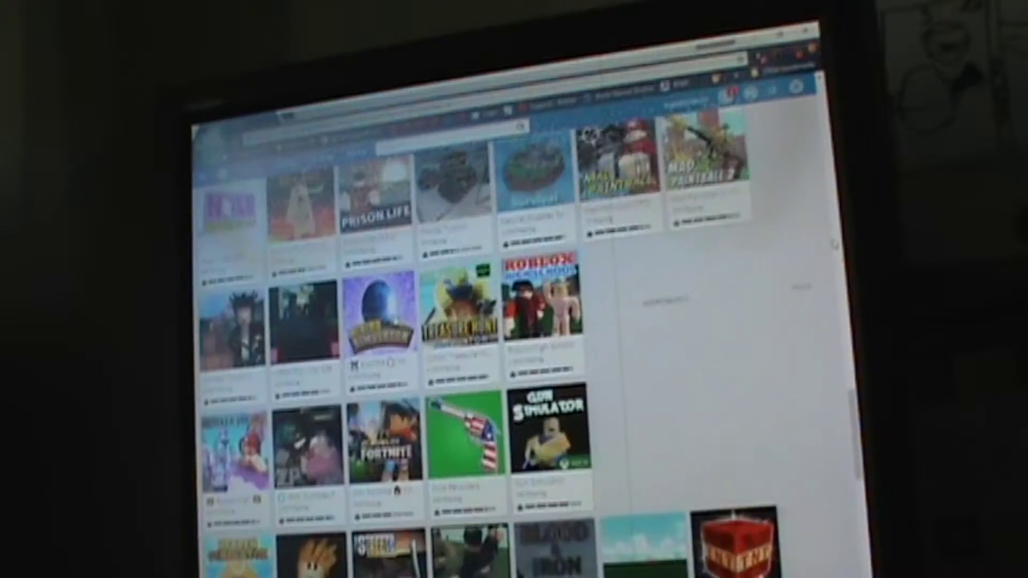
{"action": "scroll", "coordinate": [833, 246], "scroll_direction": "down", "scroll_amount": 5}
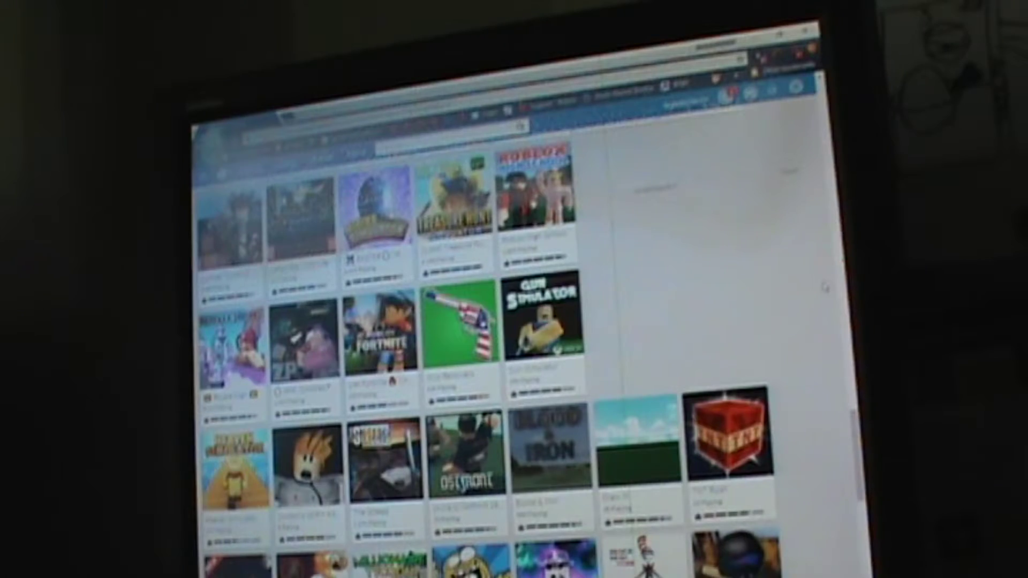
{"action": "scroll", "coordinate": [824, 286], "scroll_direction": "down", "scroll_amount": 3}
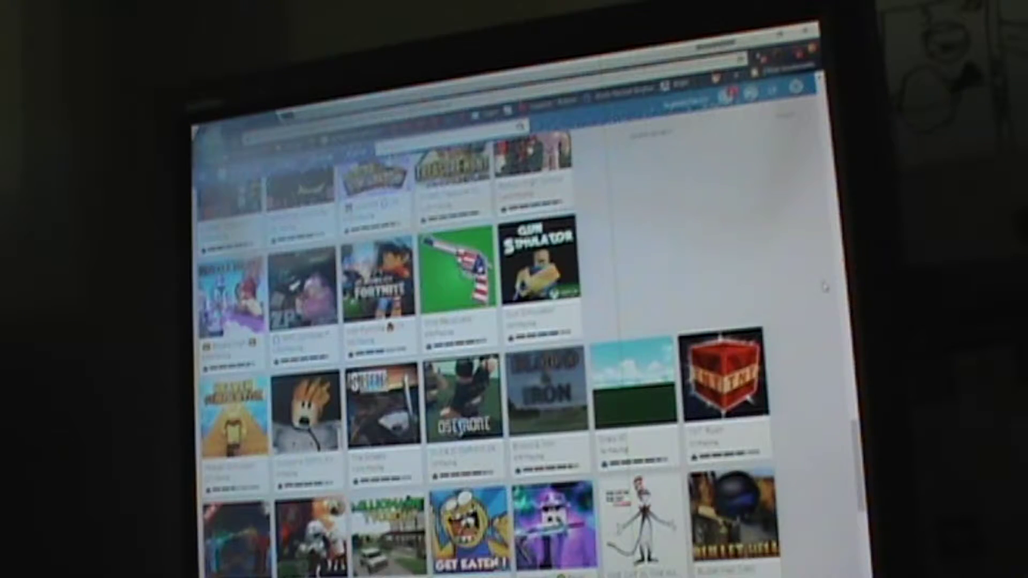
{"action": "scroll", "coordinate": [825, 274], "scroll_direction": "down", "scroll_amount": 8}
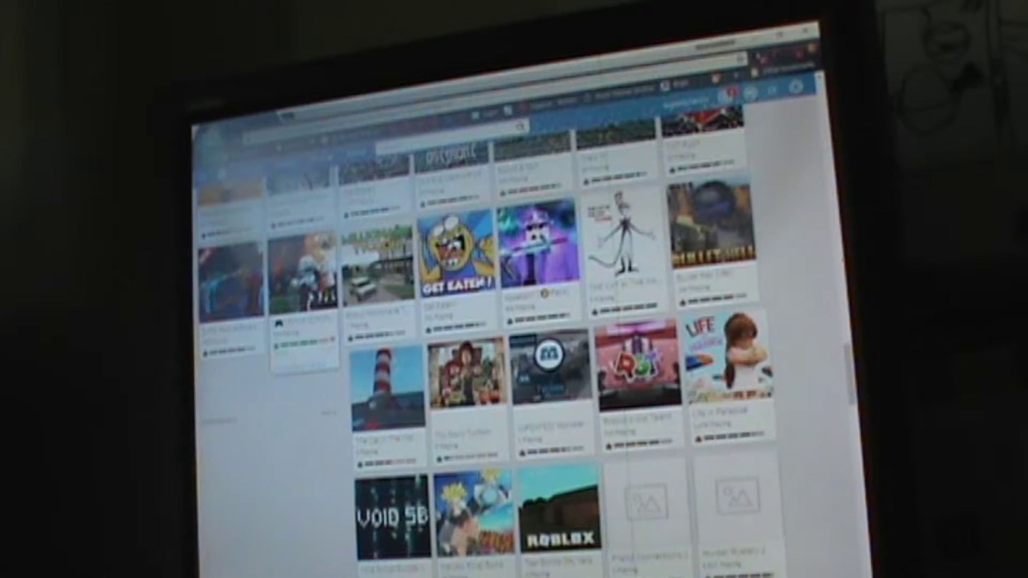
- Open the Ditch School obby game page and view its creator's group
{"action": "left_click", "coordinate": [303, 289]}
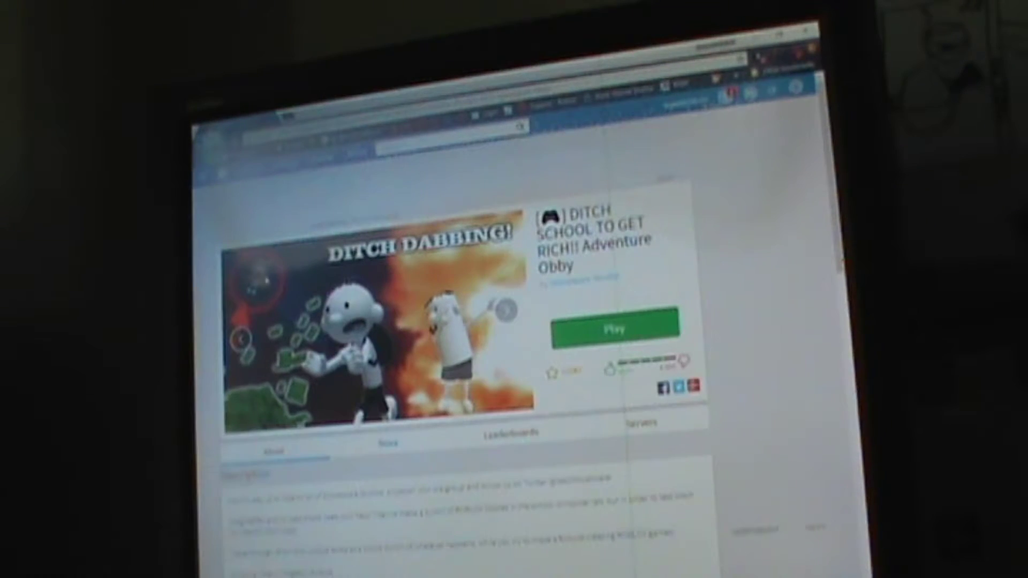
{"action": "left_click", "coordinate": [599, 279]}
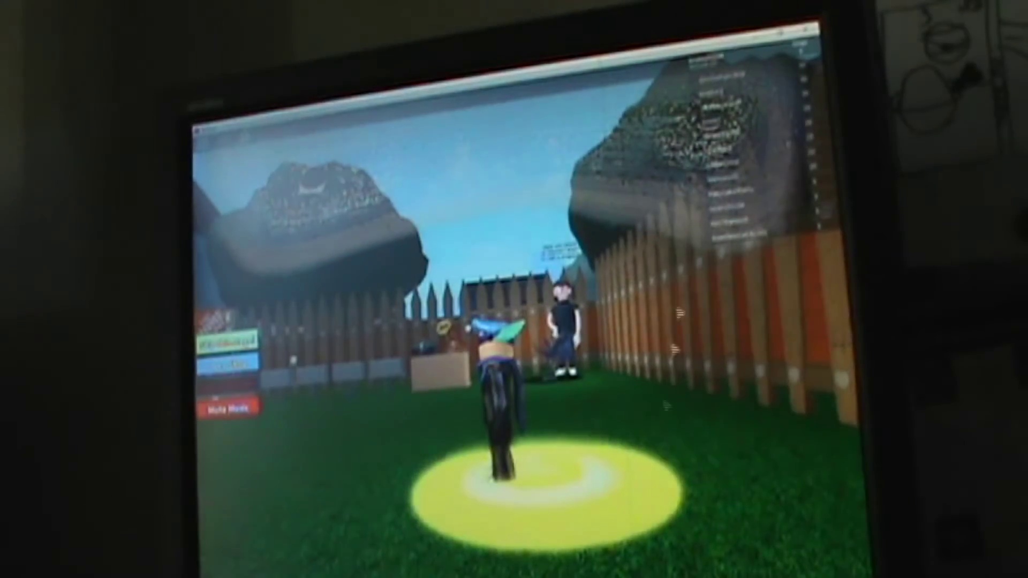
- Wander the backyard lawn past the chatting players and NPCs by the fence
{"action": "key", "text": "s"}
{"action": "key", "text": "w"}
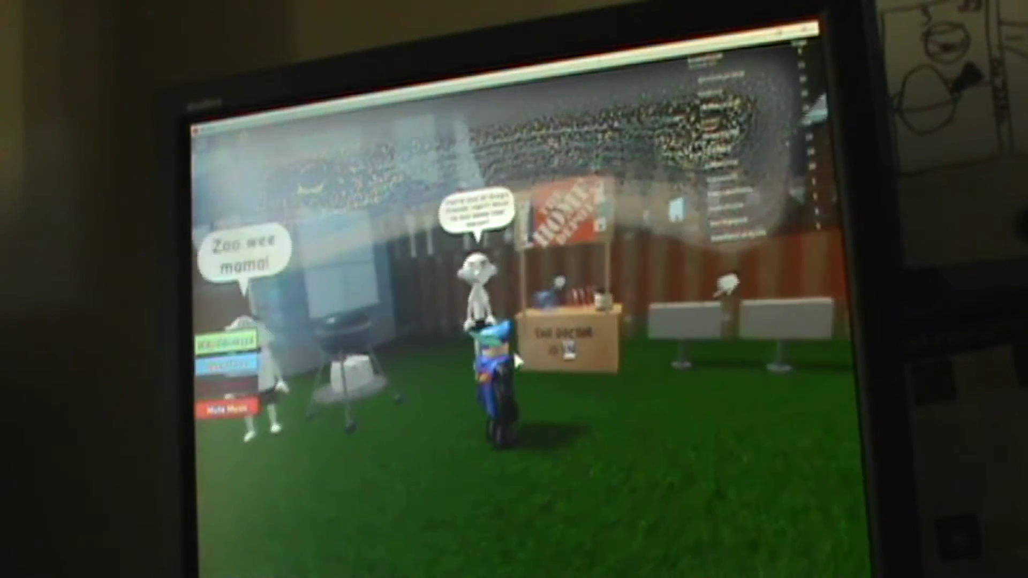
{"action": "key", "text": "d"}
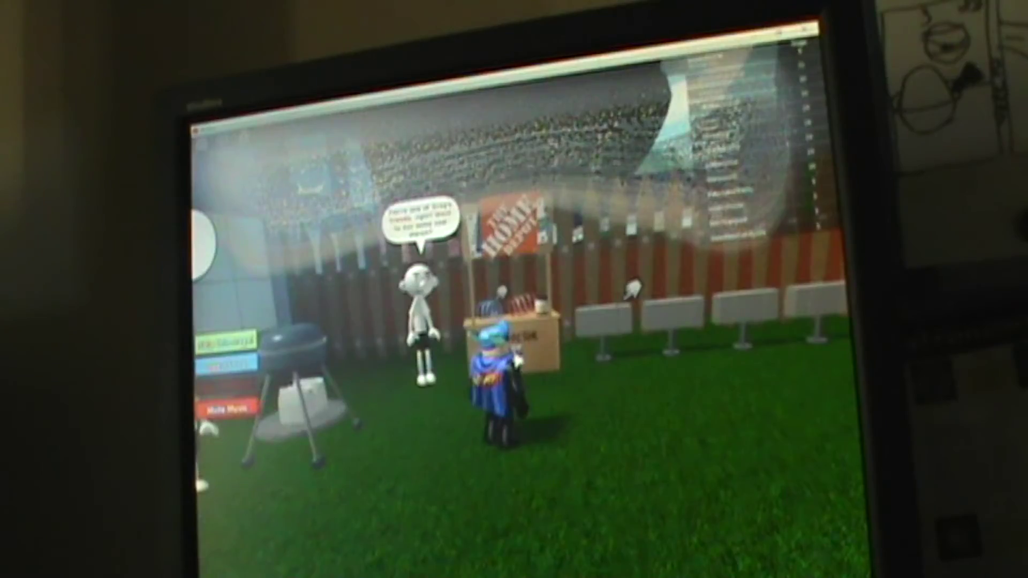
{"action": "left_click", "coordinate": [610, 362]}
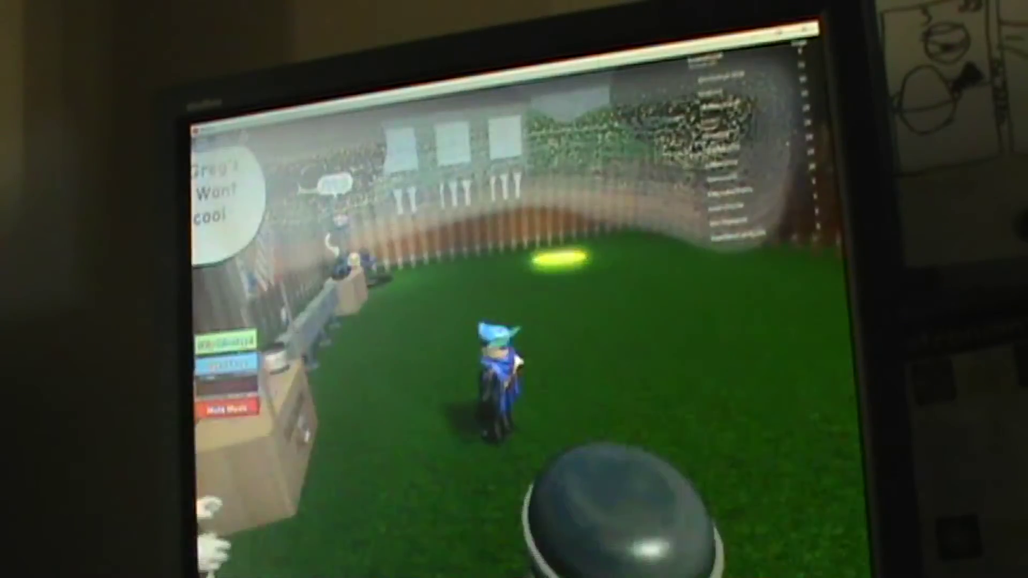
{"action": "key", "text": "w"}
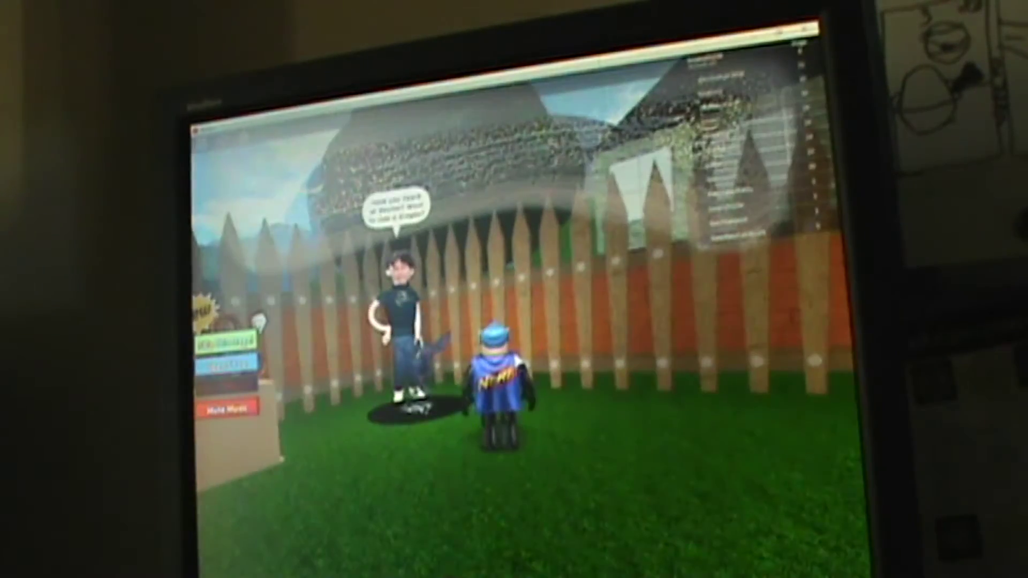
{"action": "left_click", "coordinate": [827, 369]}
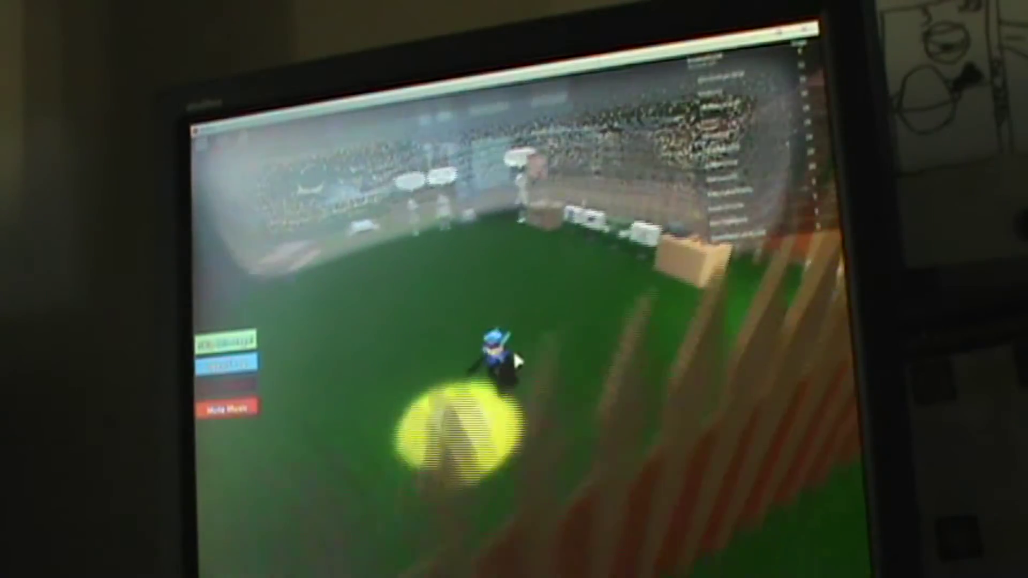
{"action": "key", "text": "w"}
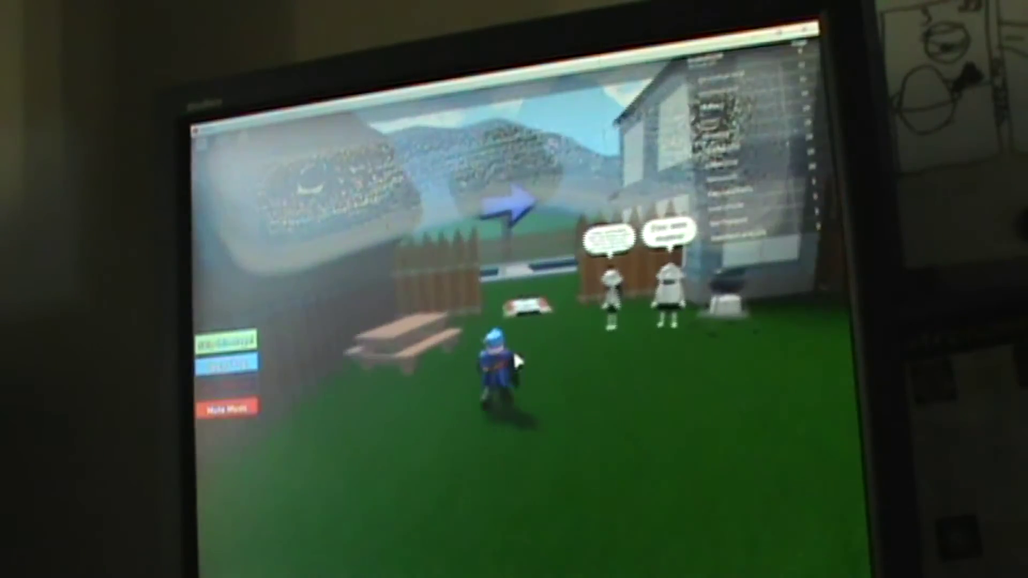
- Run onto the road and chase alongside the school bus
{"action": "key", "text": "w"}
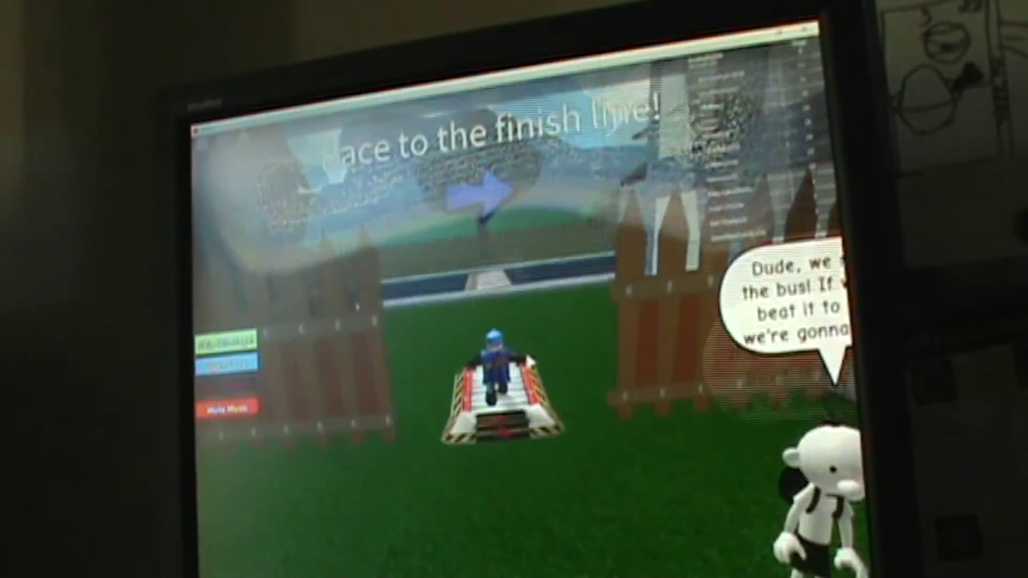
{"action": "key", "text": "w"}
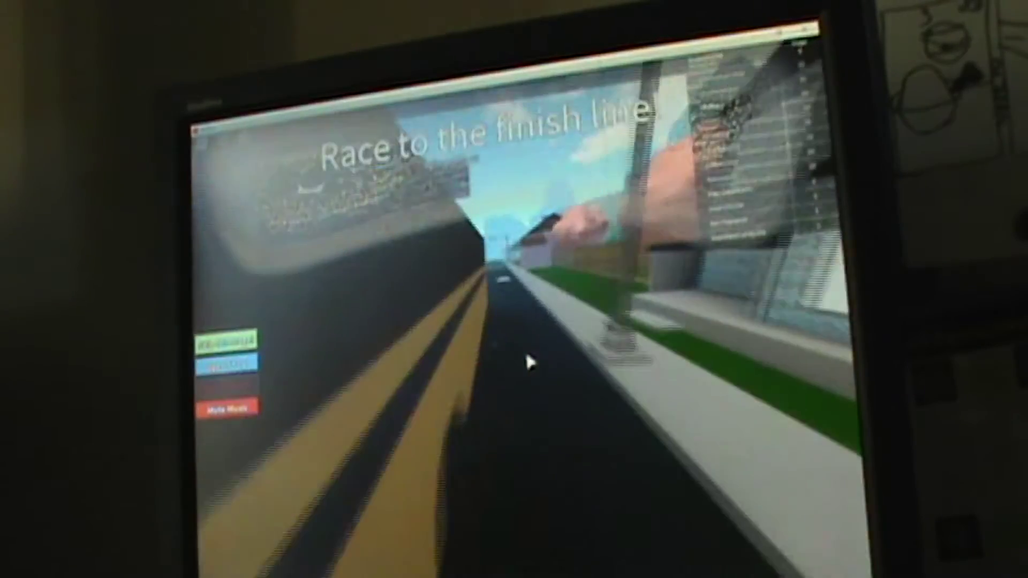
{"action": "key", "text": "w"}
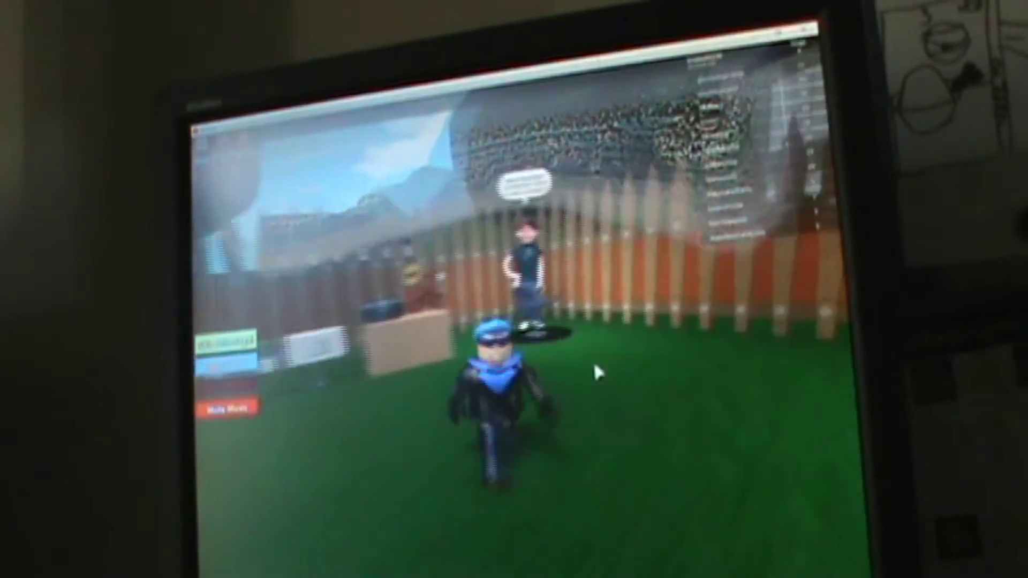
- Cross the yard and run out onto the road behind the bus
{"action": "key", "text": "w"}
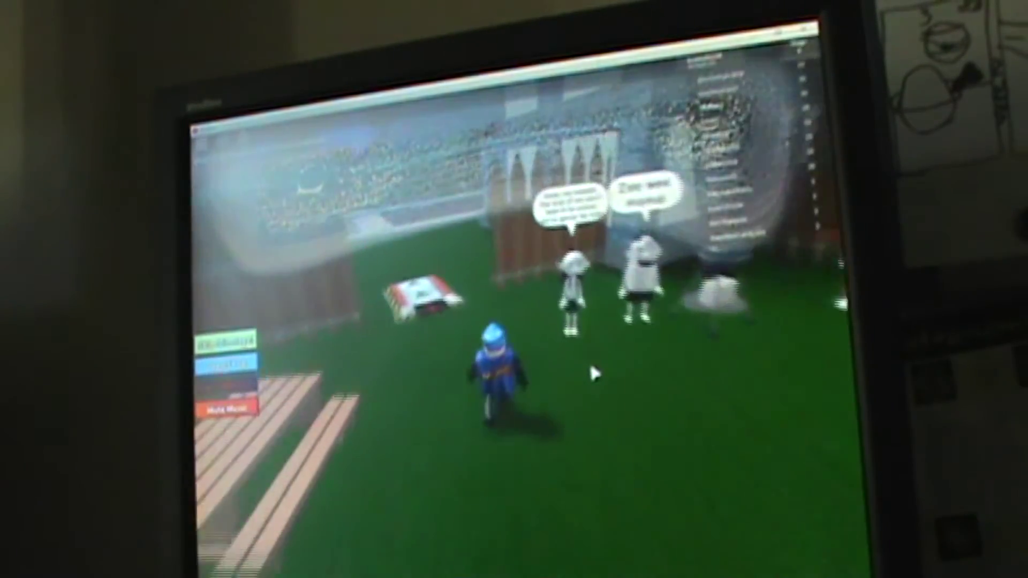
{"action": "key", "text": "w"}
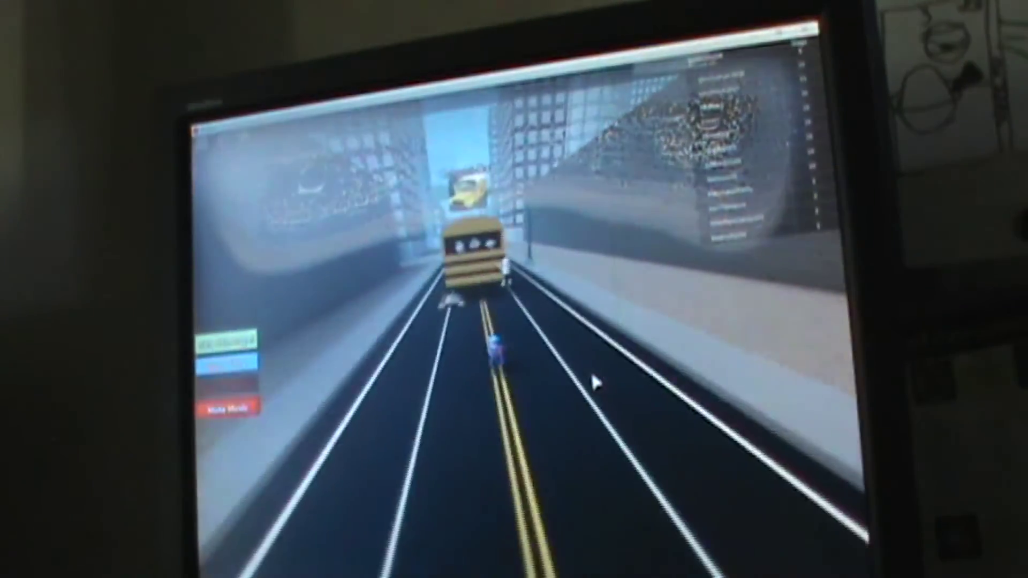
{"action": "key", "text": "w"}
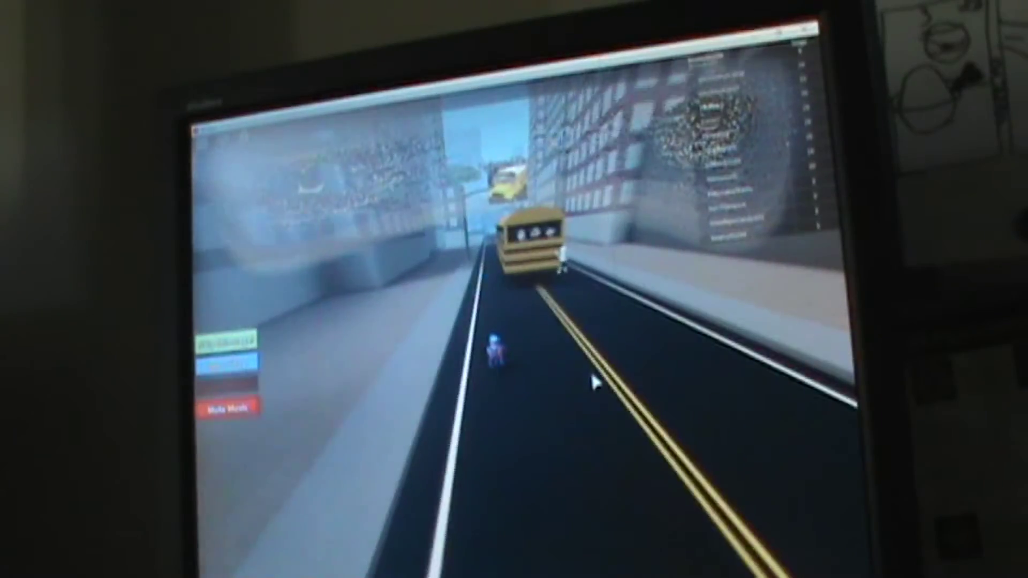
{"action": "key", "text": "w"}
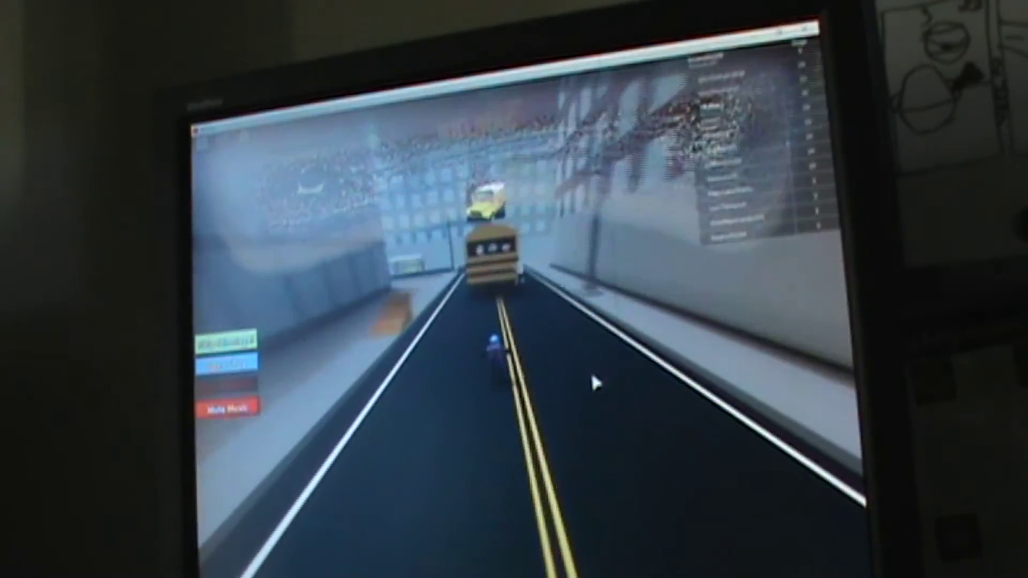
{"action": "key", "text": "w"}
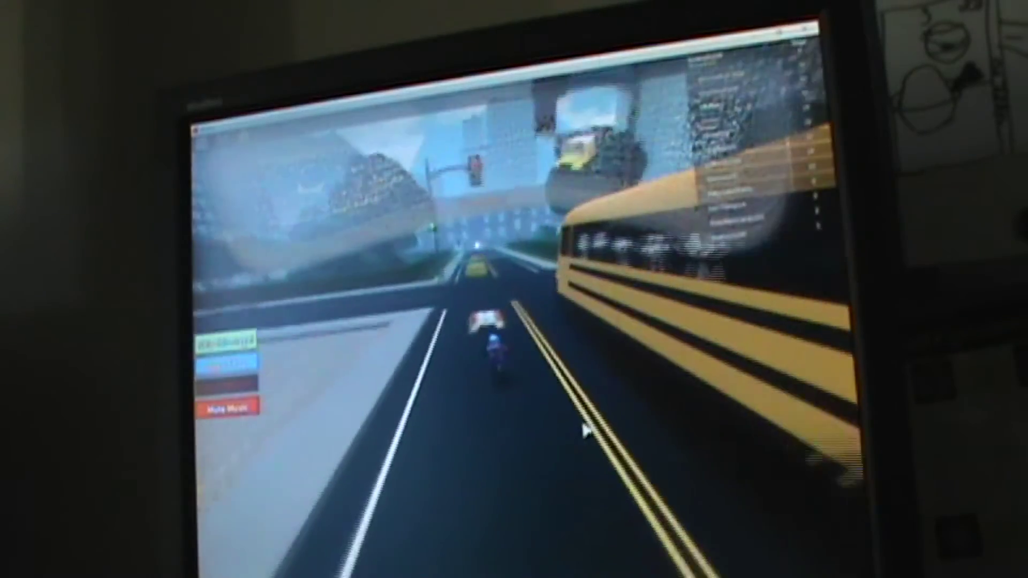
- Race down the street, cutting left across the lanes, and pass the school bus
{"action": "key", "text": "w"}
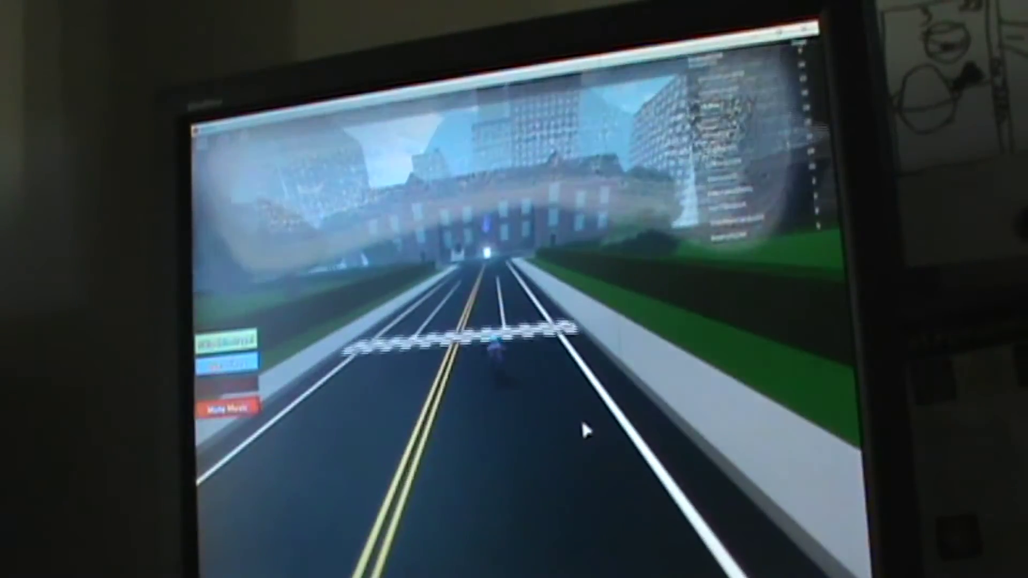
{"action": "key", "text": "w"}
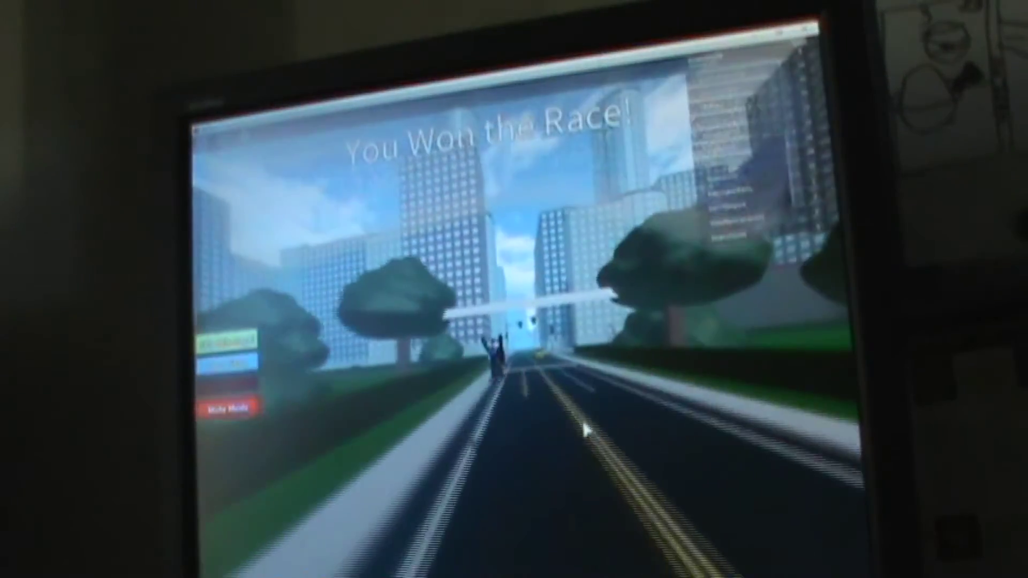